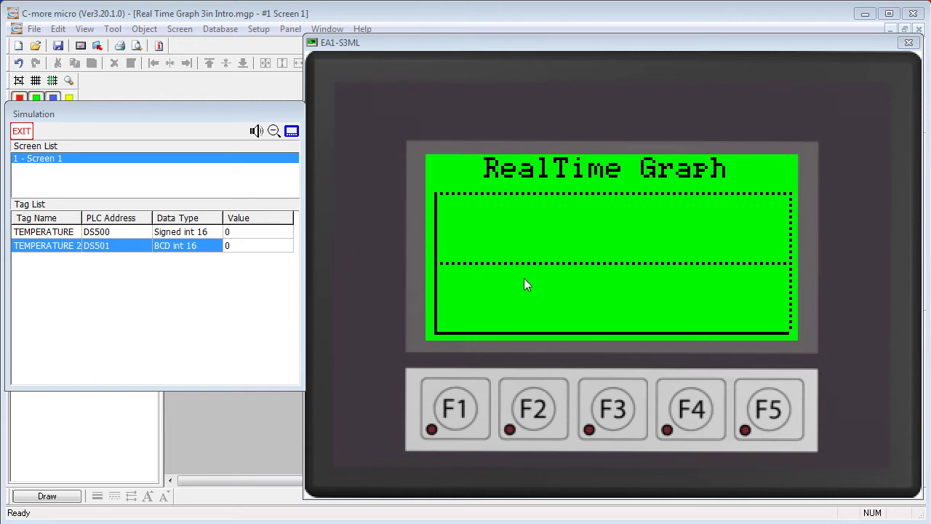
# Enter test values TEMPERATURE 25 then 55, and TEMPERATURE 2 33 then 75
pyautogui.click(237, 232)
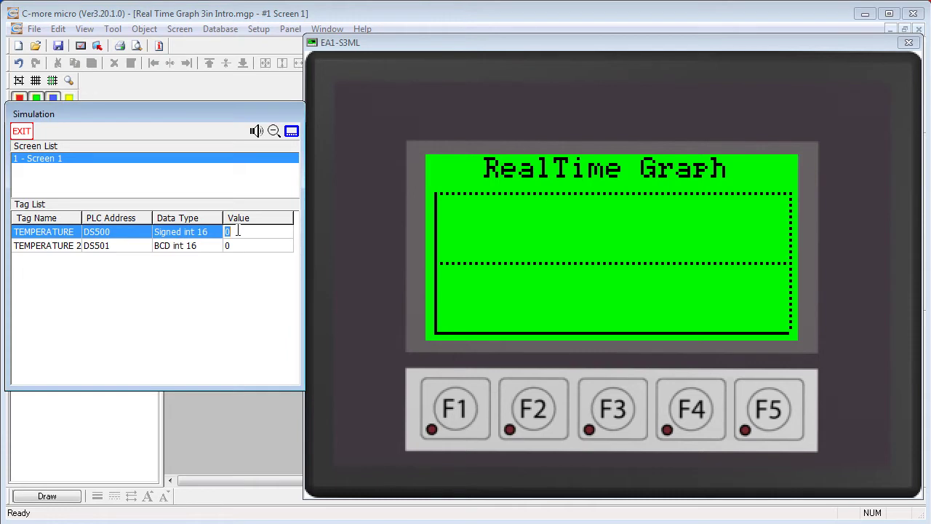
pyautogui.write('25')
pyautogui.click(242, 245)
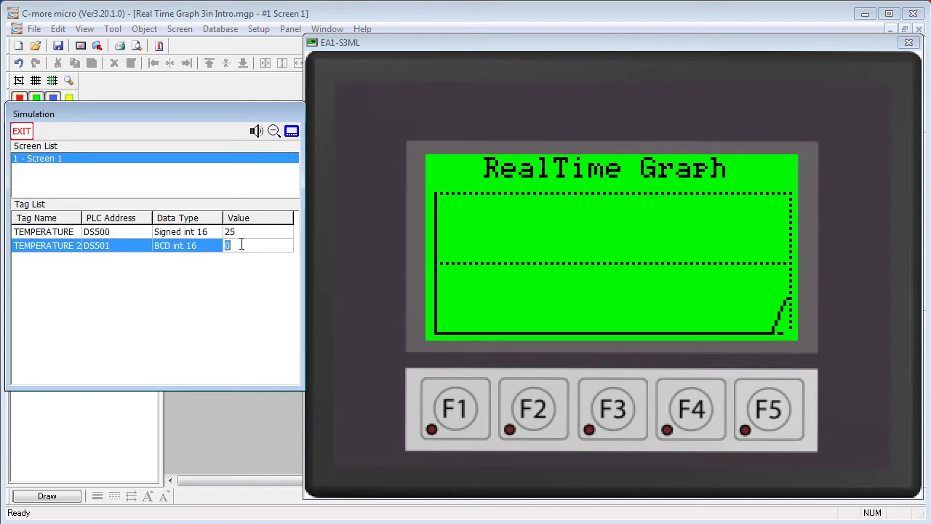
pyautogui.write('33')
pyautogui.click(244, 232)
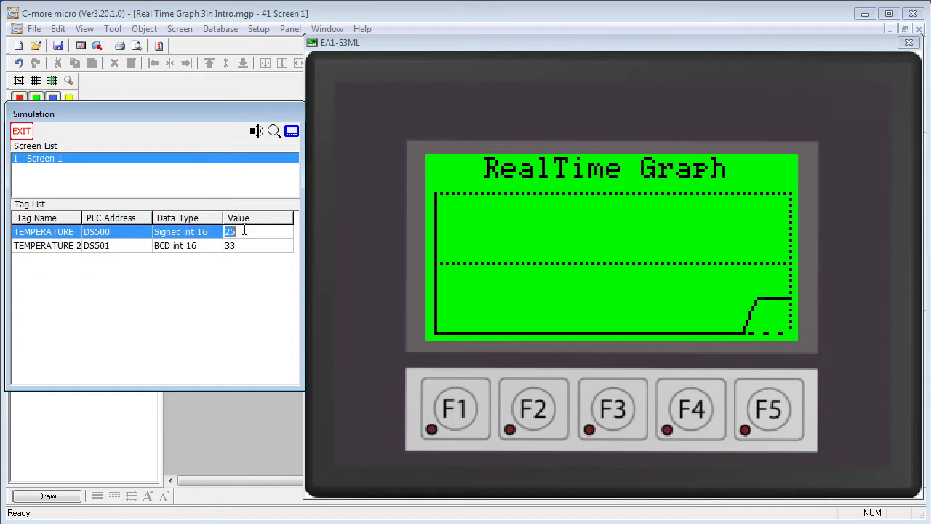
pyautogui.write('5')
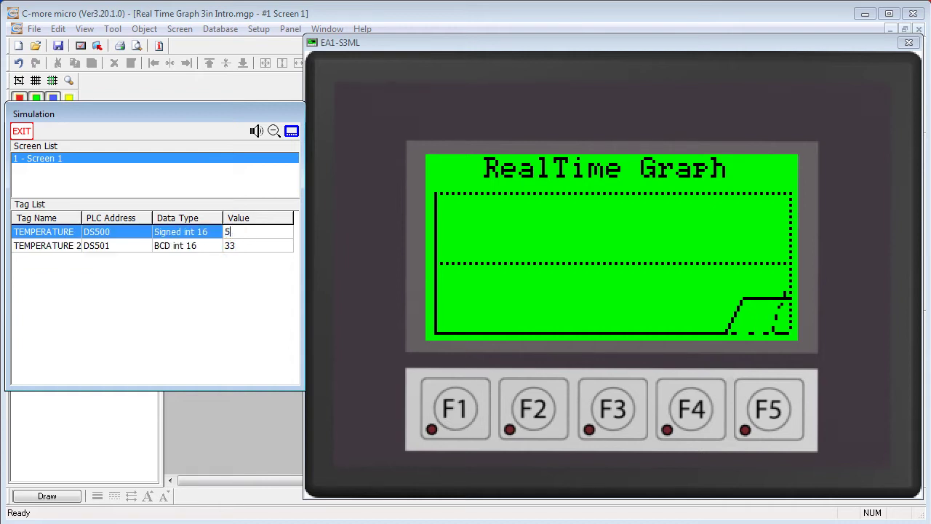
pyautogui.write('5')
pyautogui.click(244, 246)
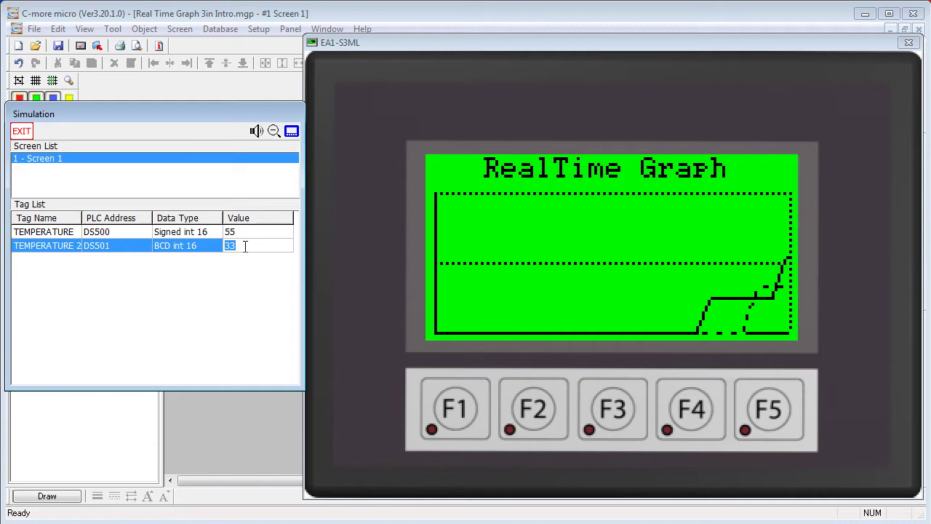
pyautogui.write('75')
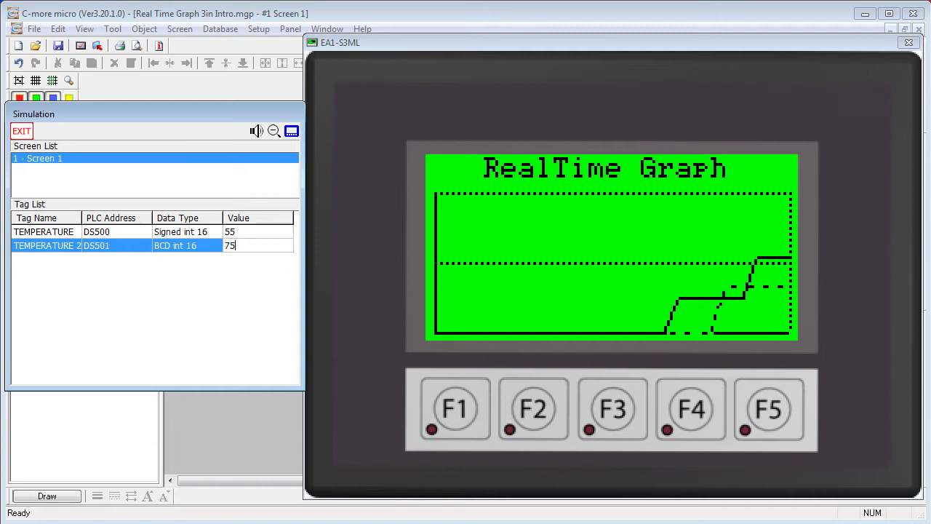
# Continue with TEMPERATURE 99, then 200 replaced by 22, and TEMPERATURE 2 at 11
pyautogui.click(241, 231)
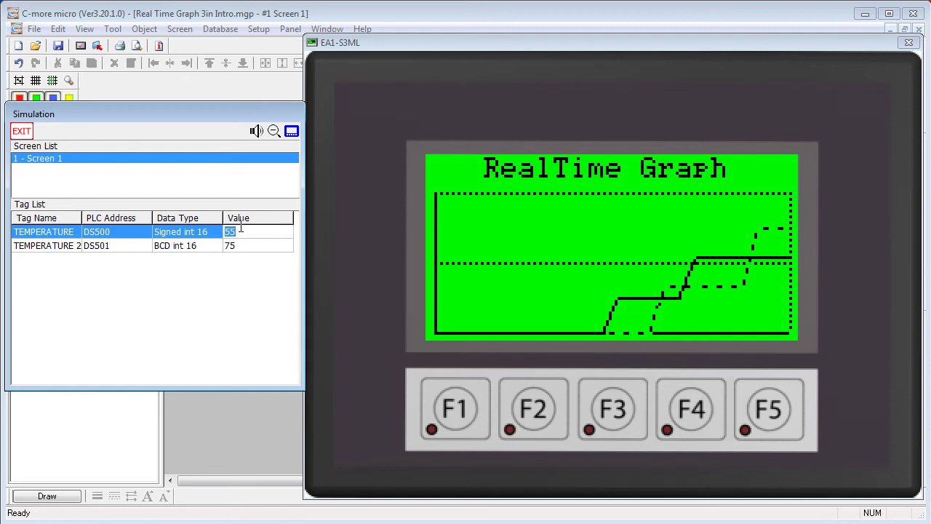
pyautogui.write('99')
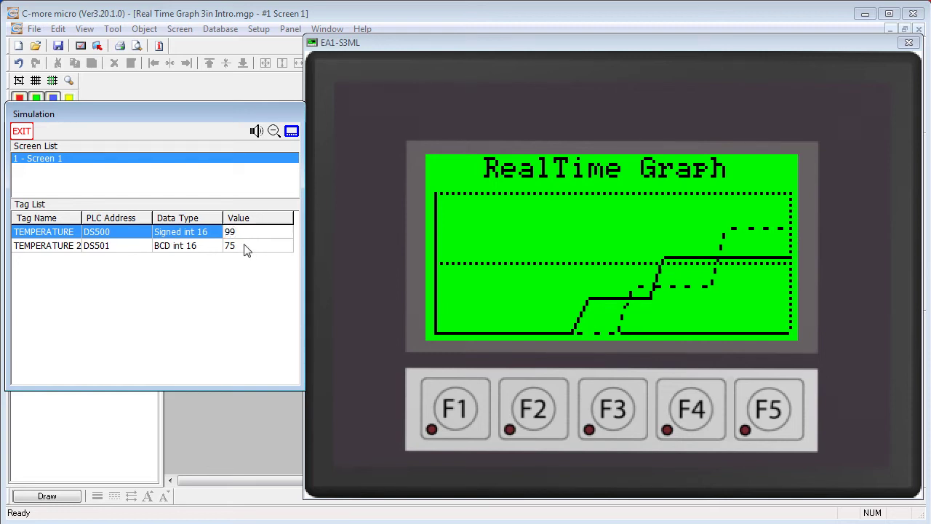
pyautogui.click(244, 245)
pyautogui.write('11')
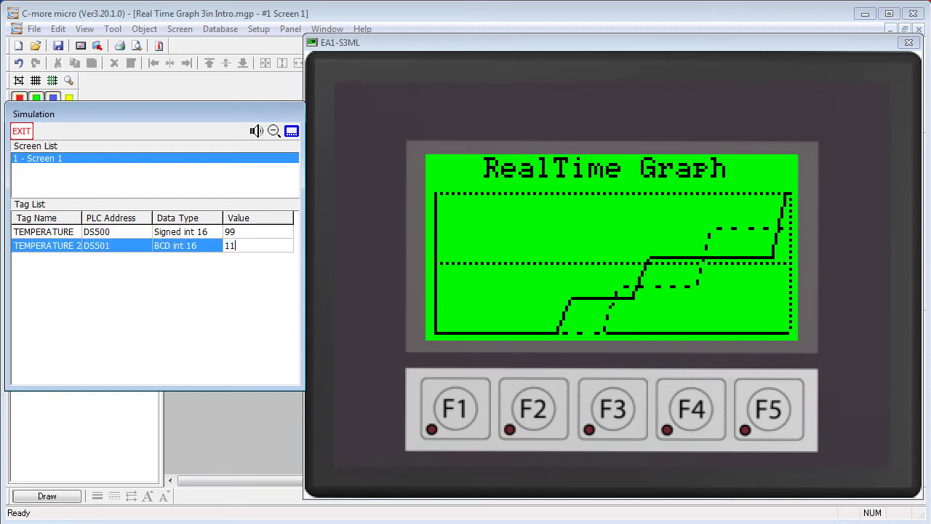
pyautogui.click(245, 231)
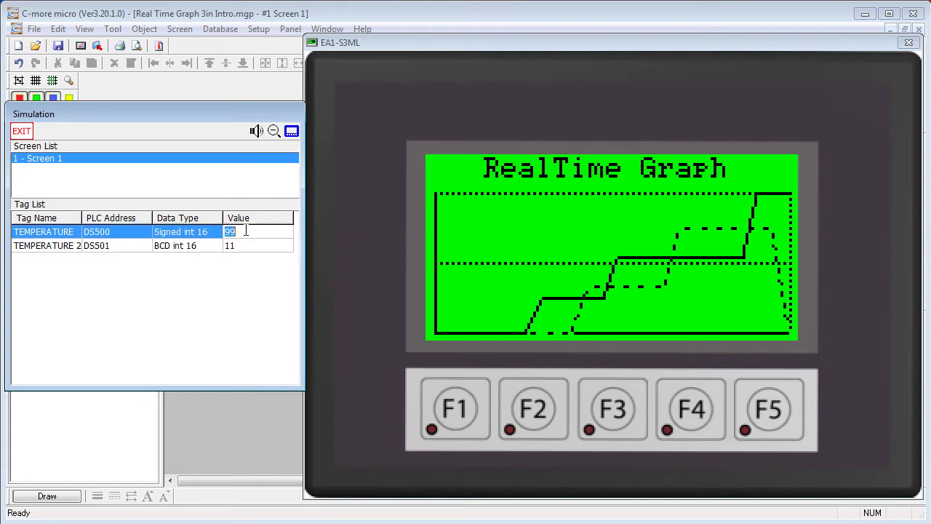
pyautogui.write('20')
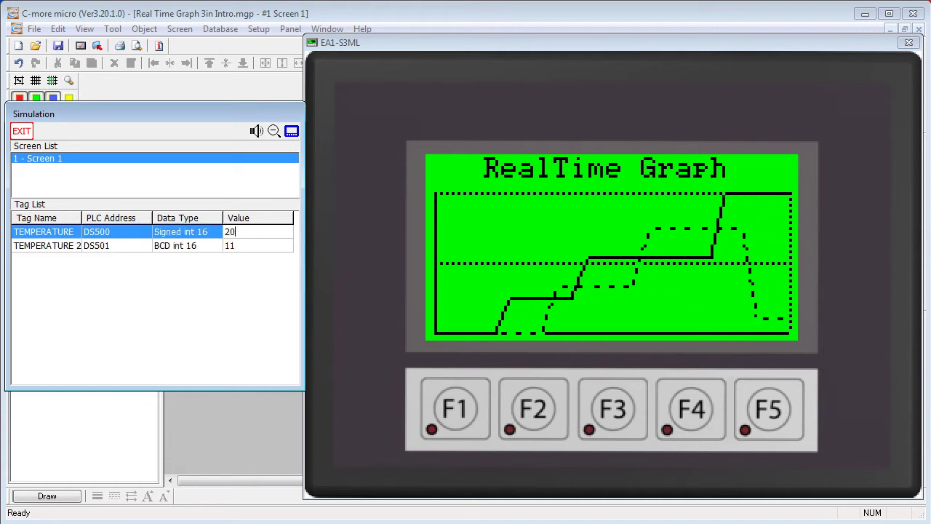
pyautogui.write('0')
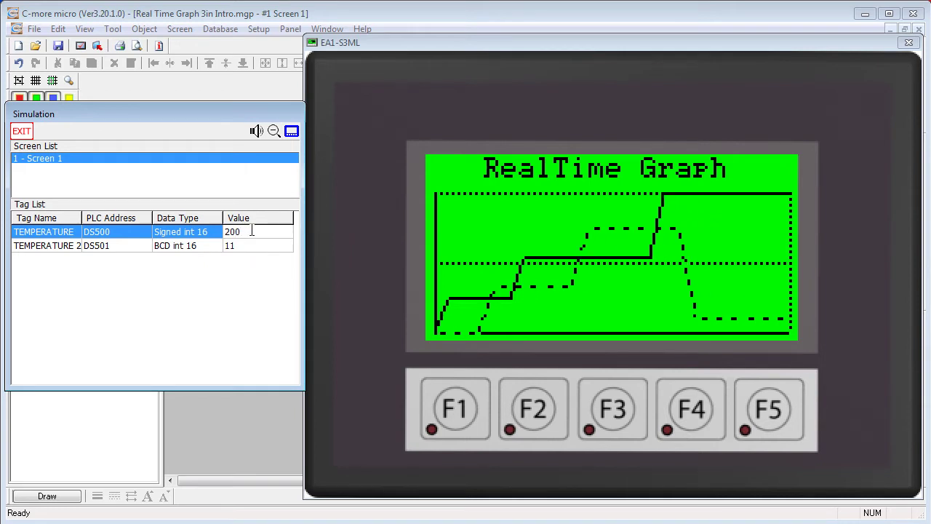
pyautogui.press('Return')
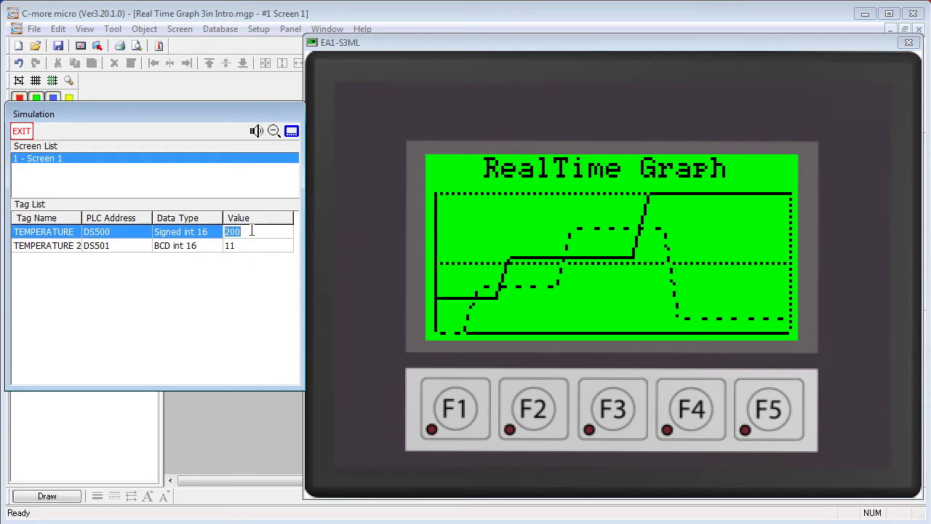
pyautogui.write('22')
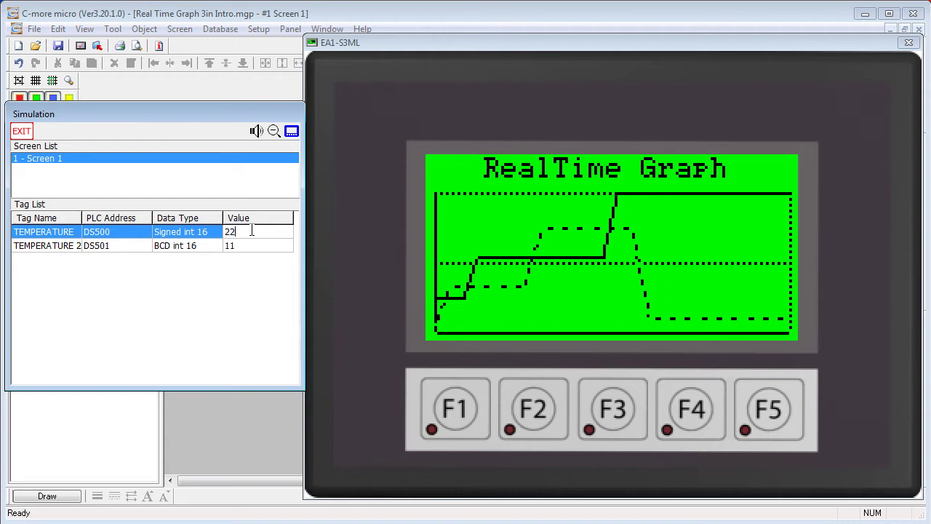
pyautogui.press('Return')
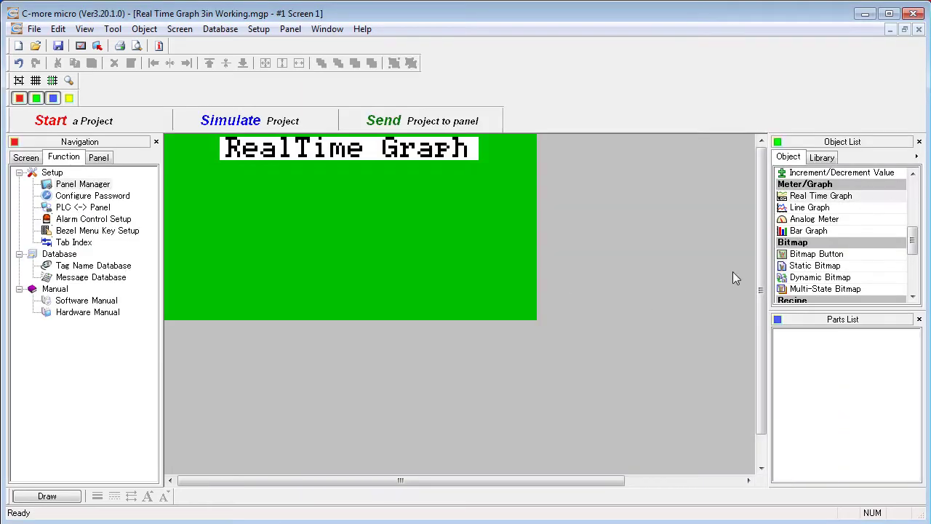
# Place a Real Time Graph on the screen with Pen 1 TEMPERATURE and Pen 2 TEMPERATURE 2
pyautogui.moveTo(810, 197); pyautogui.dragTo(289, 264)
pyautogui.click(175, 172)
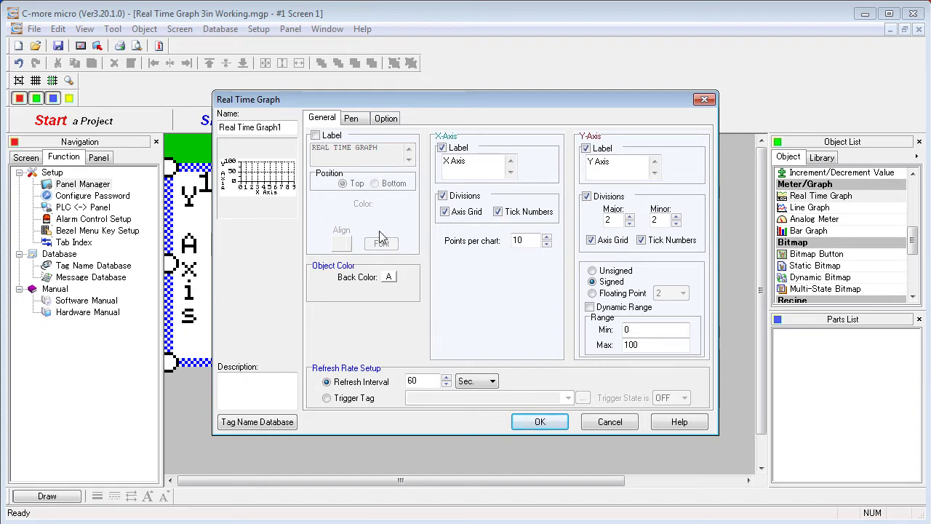
pyautogui.click(351, 118)
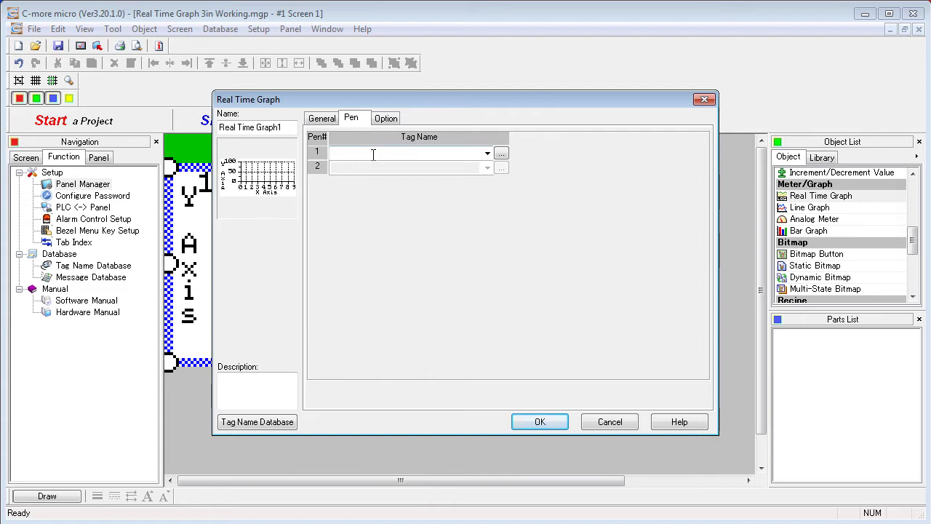
pyautogui.click(487, 154)
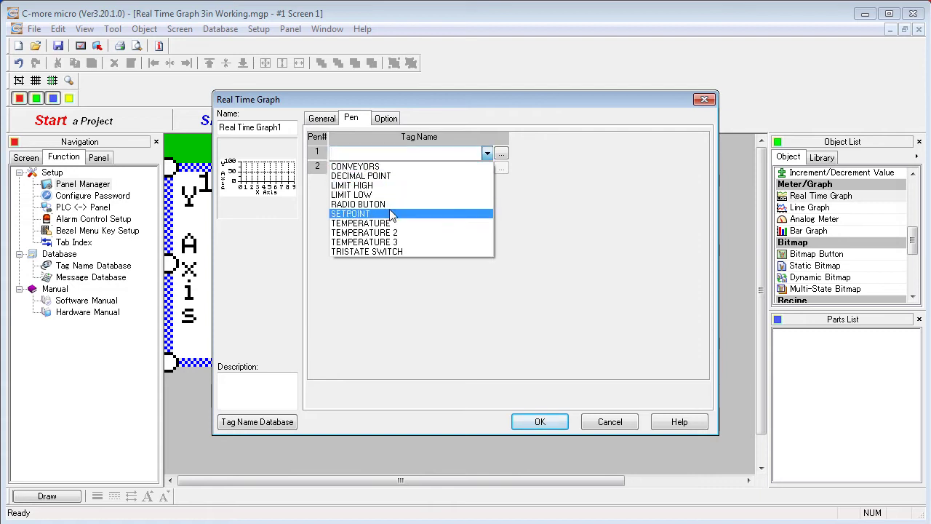
pyautogui.click(377, 221)
pyautogui.click(486, 168)
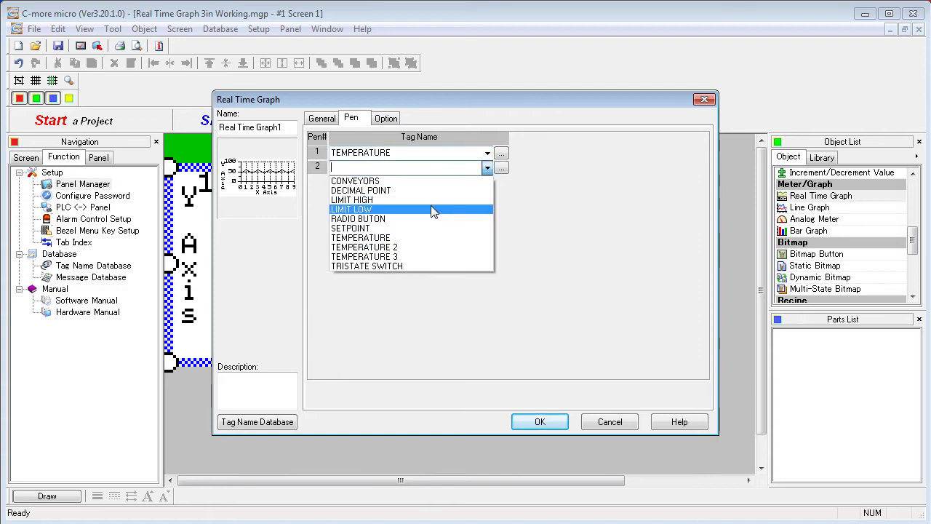
pyautogui.click(403, 240)
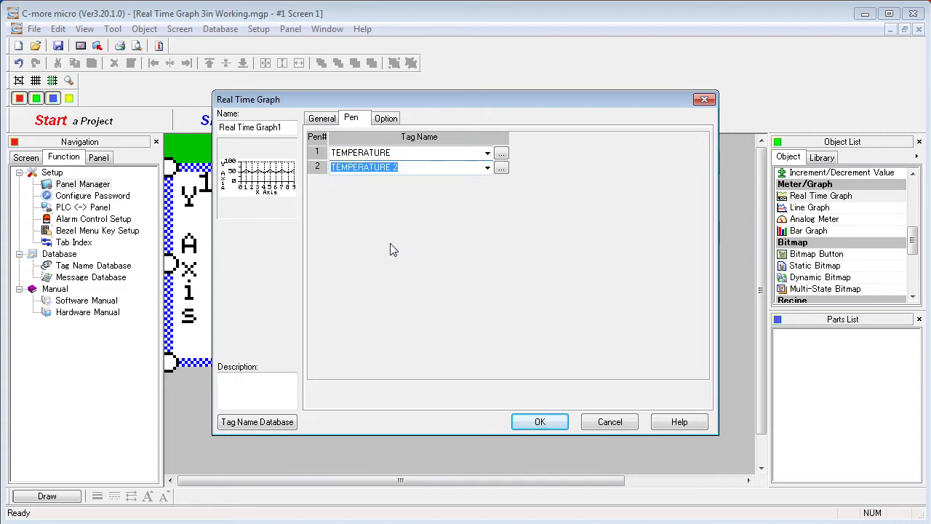
pyautogui.press('Up')
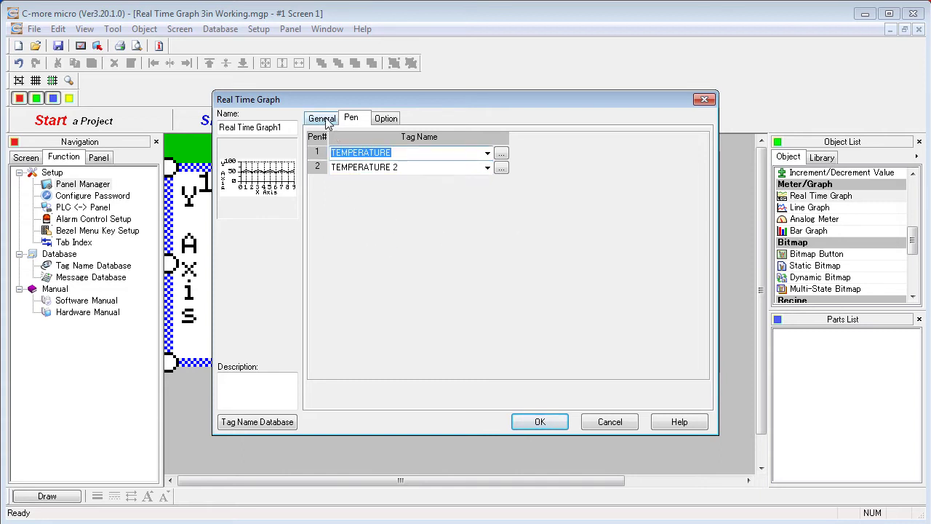
# Set the graph's points per chart to 24
pyautogui.click(322, 119)
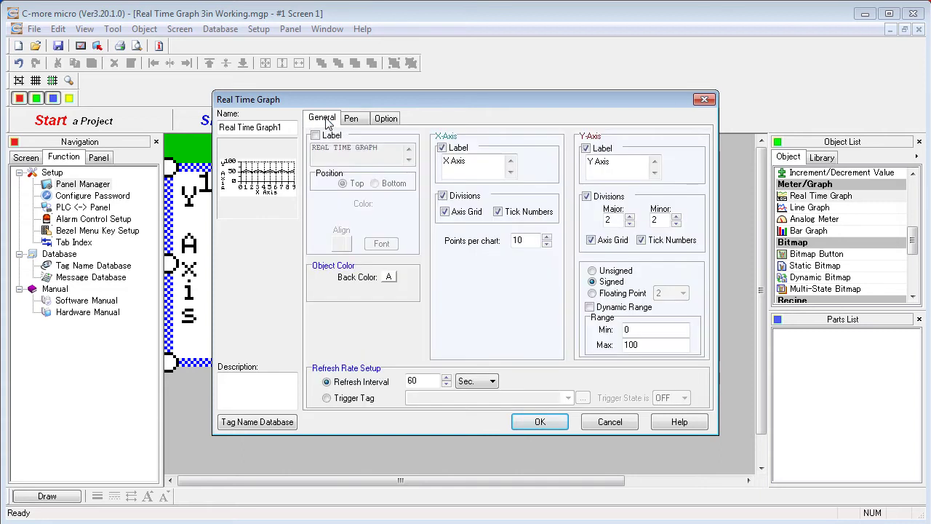
pyautogui.doubleClick(527, 240)
pyautogui.write('24')
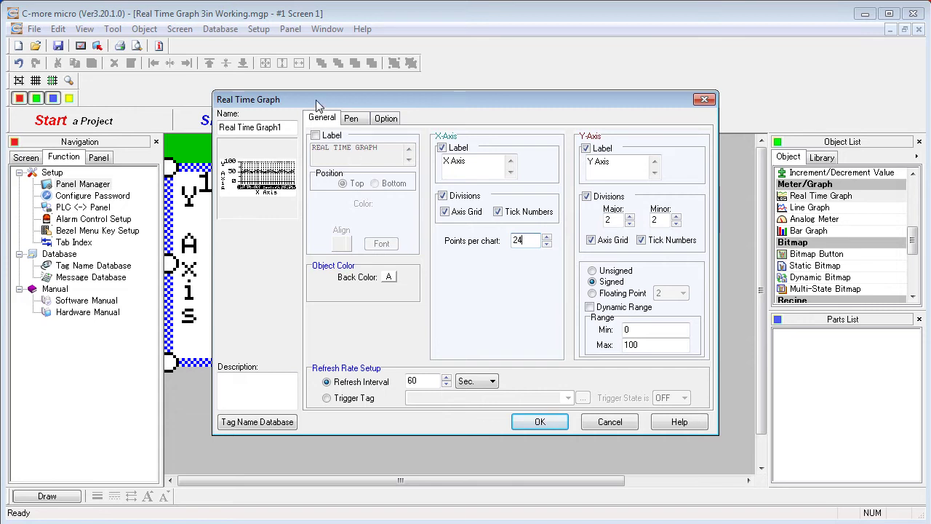
pyautogui.moveTo(317, 105); pyautogui.dragTo(568, 136)
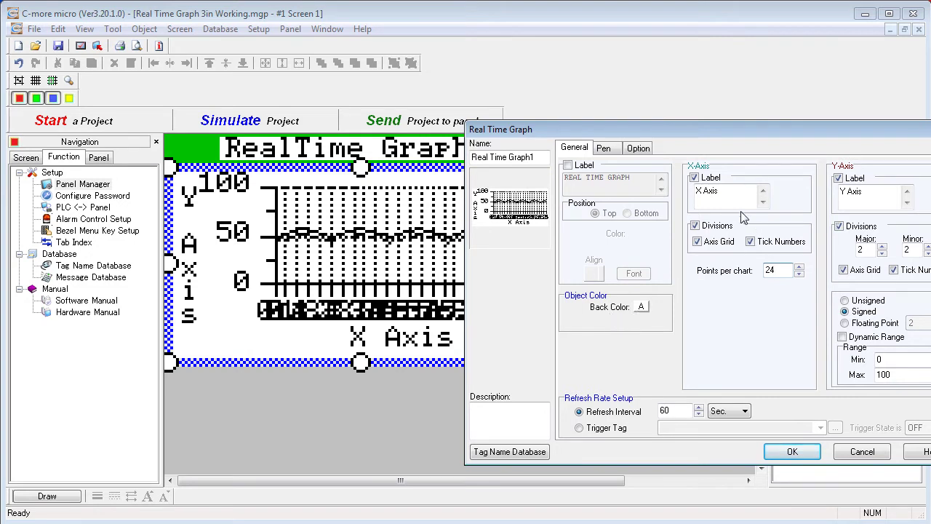
# Hide X-axis label, X-axis divisions and Y-axis label, set refresh interval to 1, and accept
pyautogui.click(695, 178)
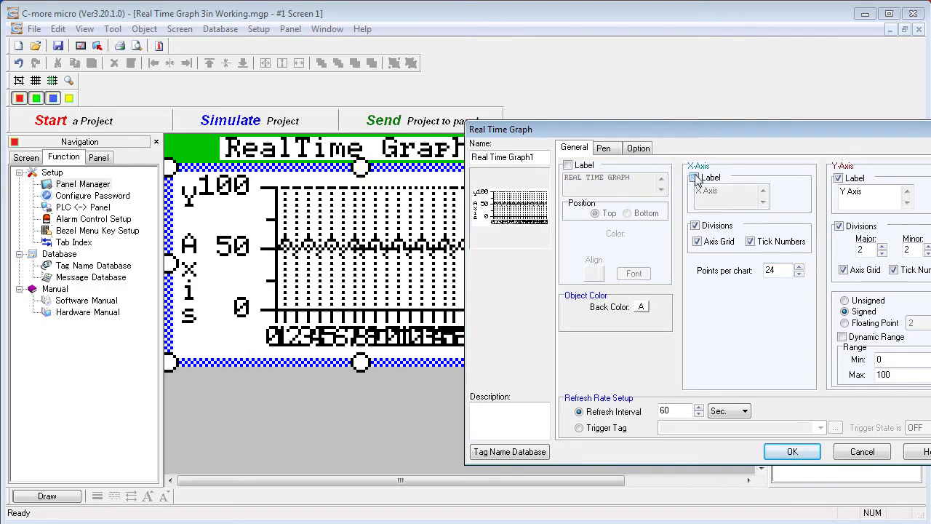
pyautogui.click(695, 226)
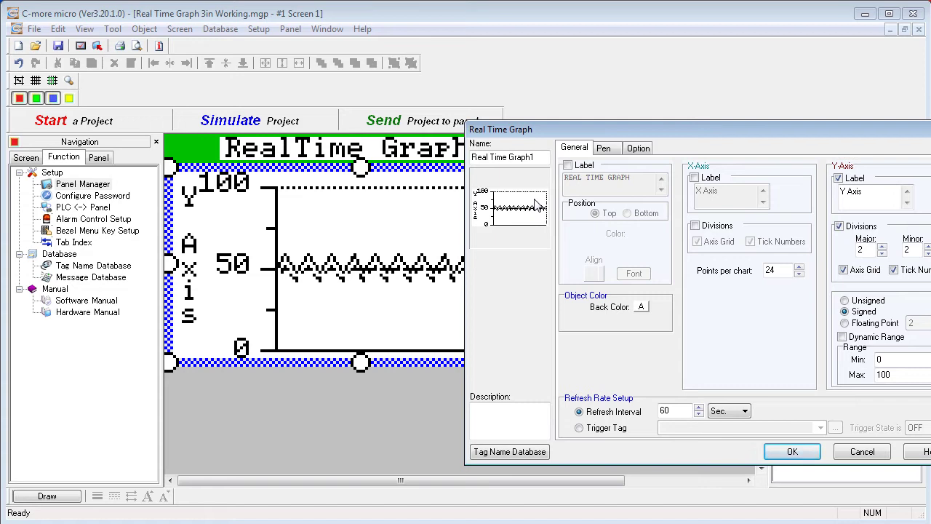
pyautogui.click(840, 180)
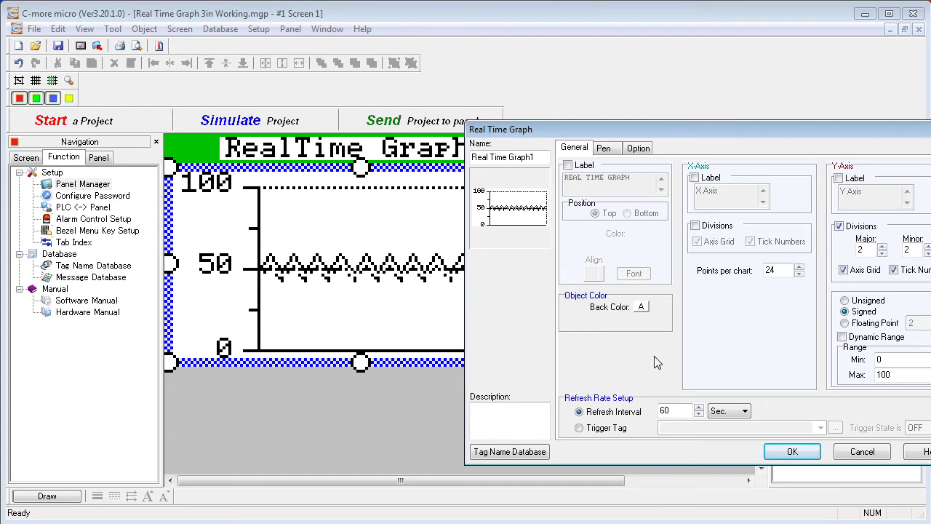
pyautogui.click(680, 411)
pyautogui.moveTo(680, 411); pyautogui.dragTo(650, 413)
pyautogui.write('1')
pyautogui.click(794, 452)
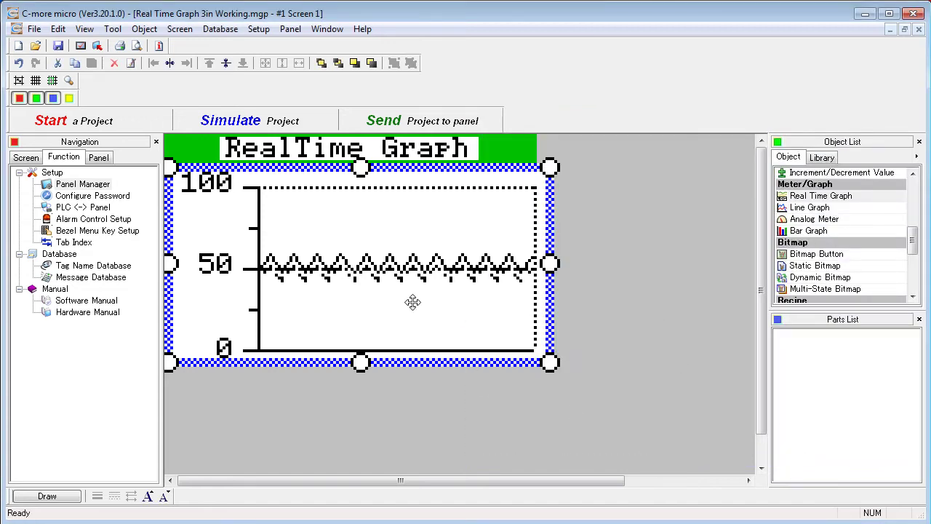
# Nudge the graph up and left on the screen and launch the simulator
pyautogui.moveTo(412, 303); pyautogui.dragTo(404, 263)
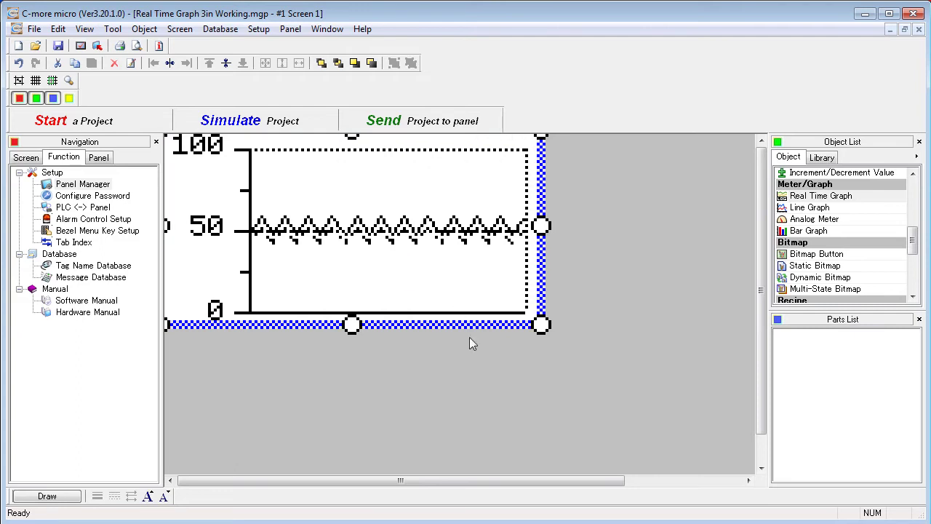
pyautogui.click(288, 125)
# Save the project and enter TEMPERATURE 25 and TEMPERATURE 2 33 in the simulator
pyautogui.click(525, 302)
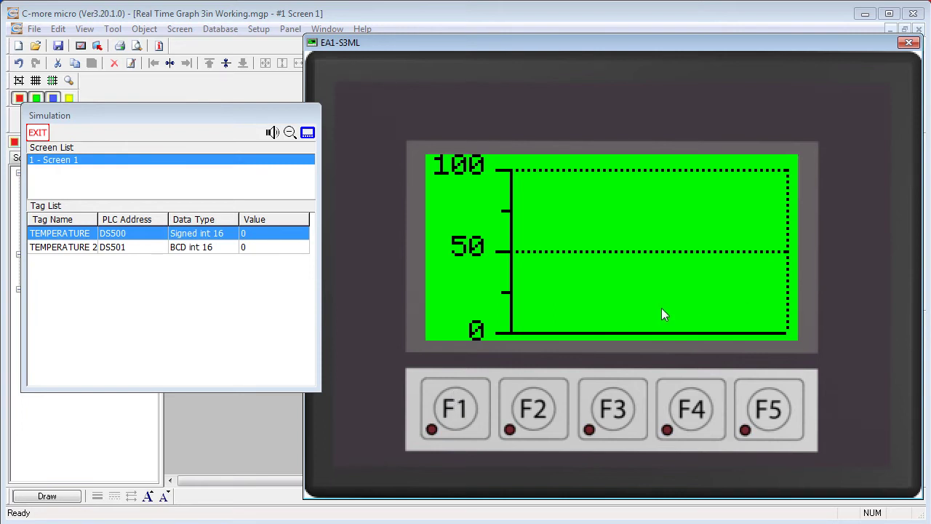
pyautogui.click(258, 233)
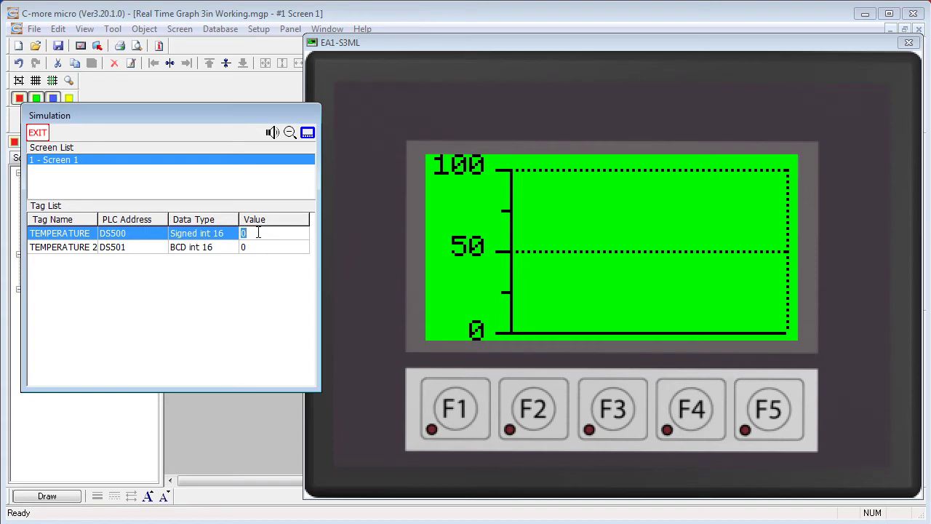
pyautogui.write('25')
pyautogui.click(264, 247)
pyautogui.write('33')
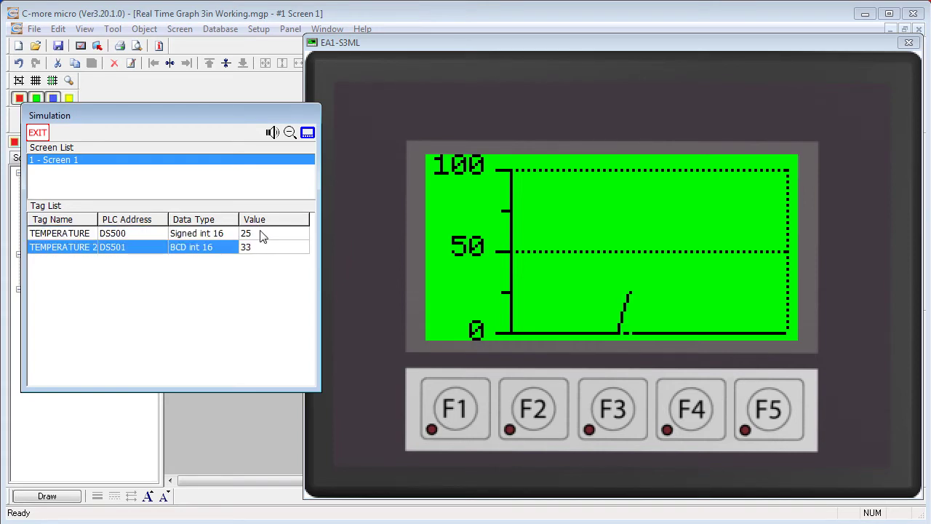
# Change TEMPERATURE to 65 then 76, and TEMPERATURE 2 to 11 then 33
pyautogui.click(260, 233)
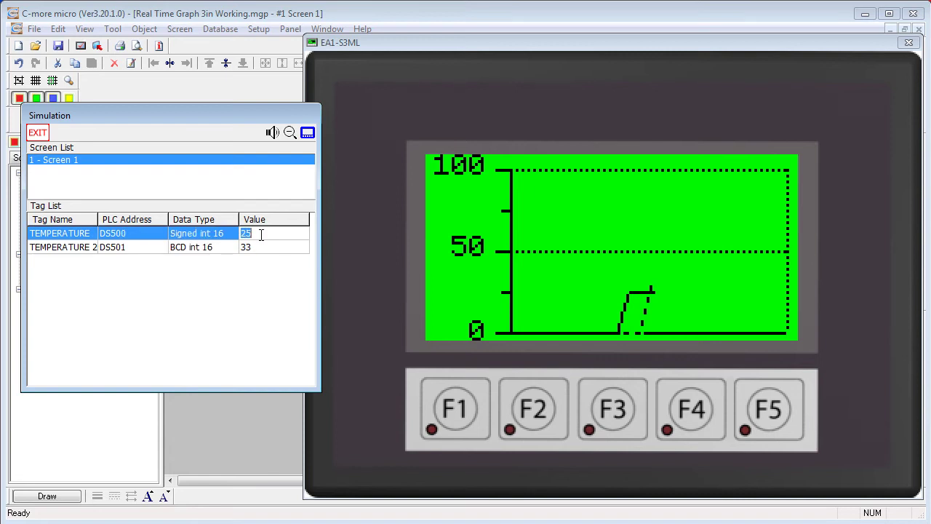
pyautogui.write('65')
pyautogui.click(259, 246)
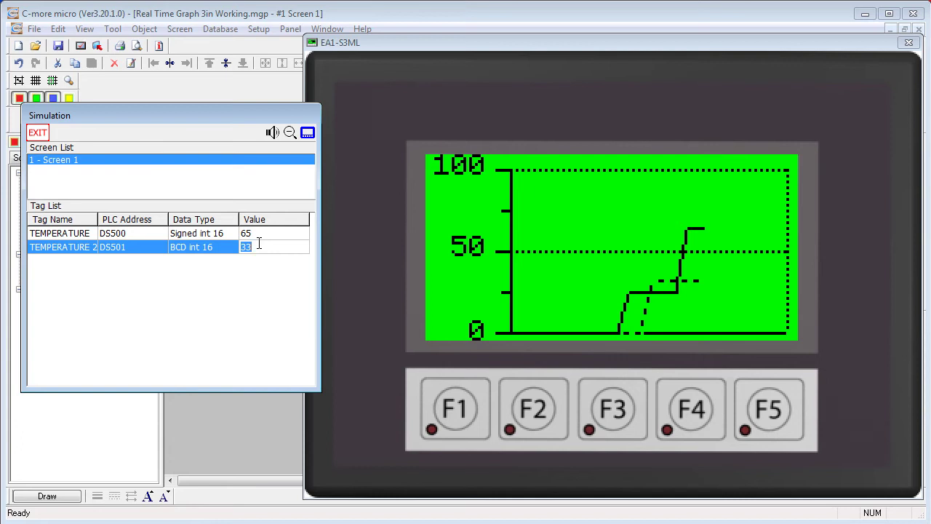
pyautogui.write('11')
pyautogui.press('Return')
pyautogui.click(265, 234)
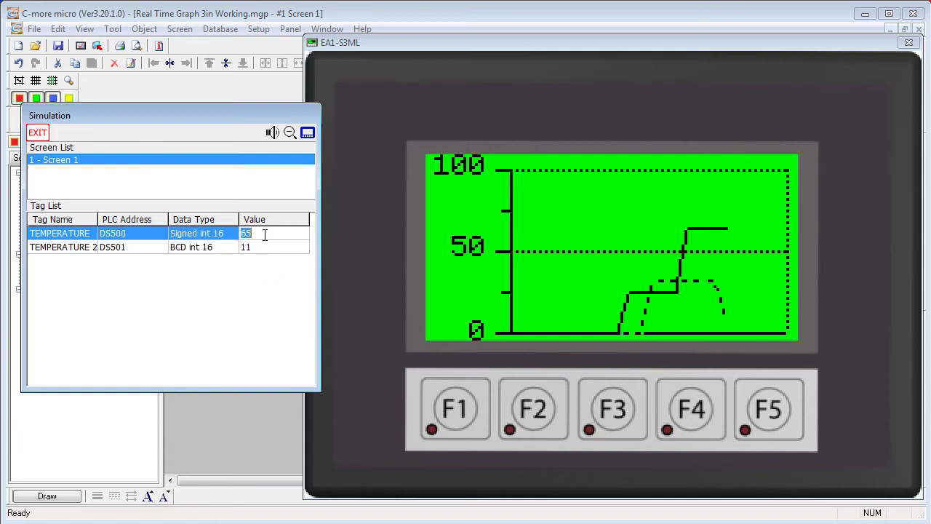
pyautogui.write('76')
pyautogui.press('Return')
pyautogui.click(264, 247)
pyautogui.write('33')
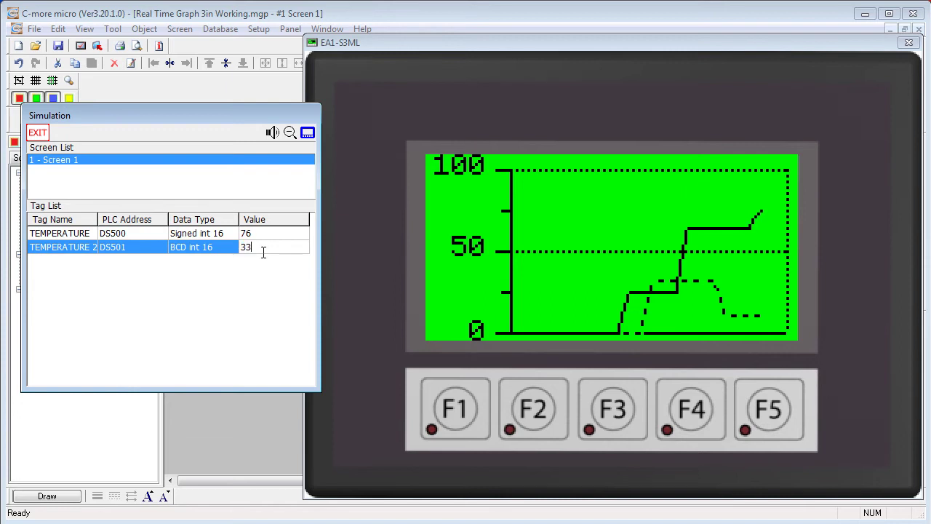
pyautogui.press('Return')
pyautogui.click(203, 434)
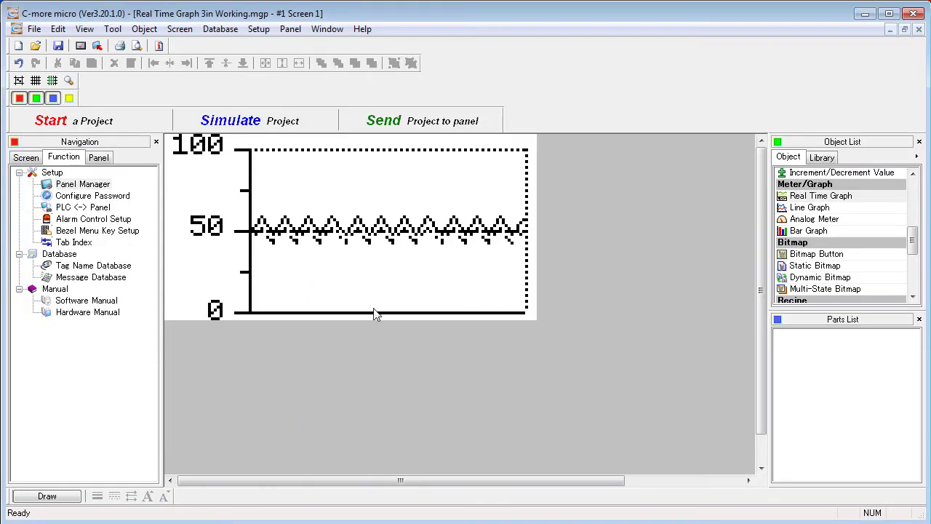
# Enable Dynamic Range on the graph with LIMIT LOW as Min and LIMIT HIGH as Max
pyautogui.click(295, 287)
pyautogui.doubleClick(296, 290)
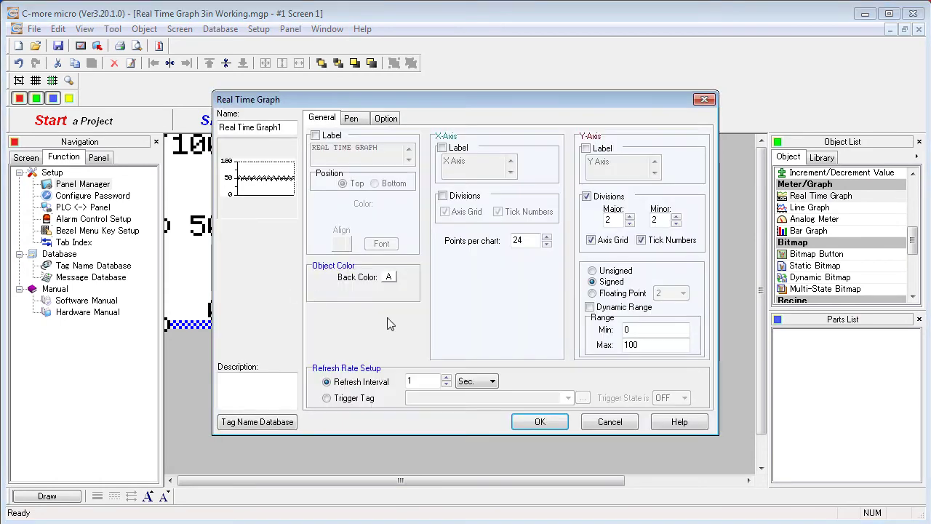
pyautogui.click(590, 308)
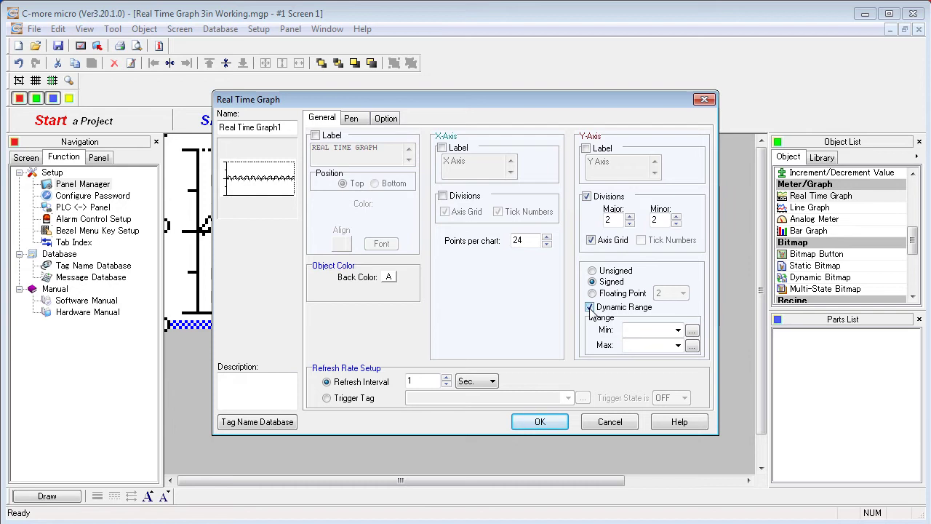
pyautogui.click(590, 307)
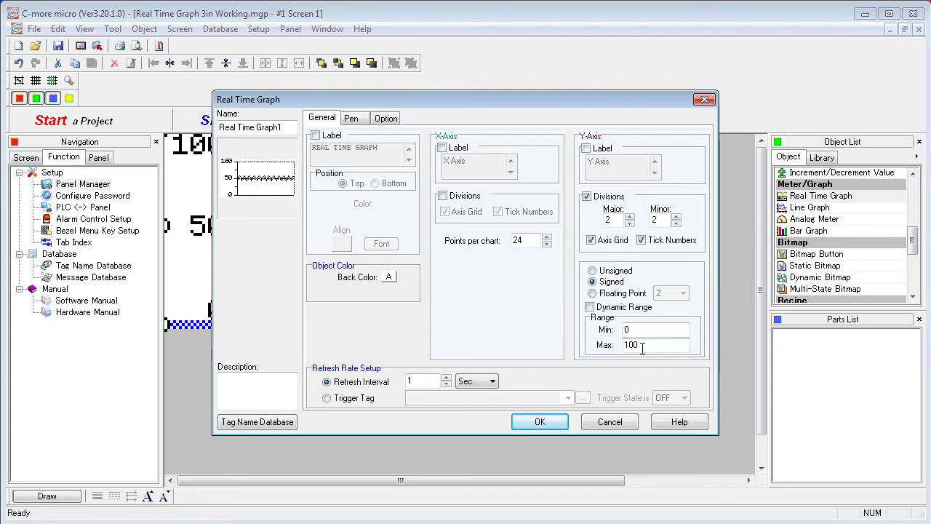
pyautogui.click(591, 307)
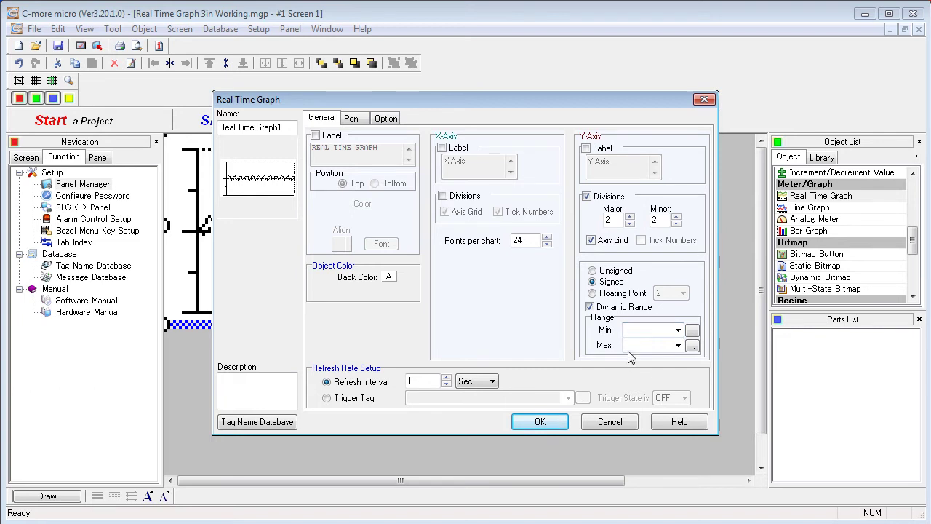
pyautogui.click(677, 331)
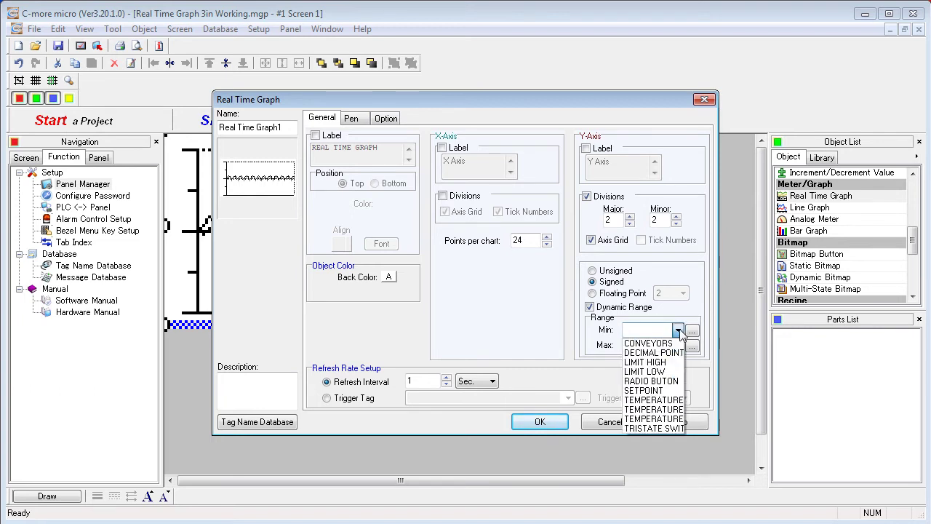
pyautogui.click(654, 372)
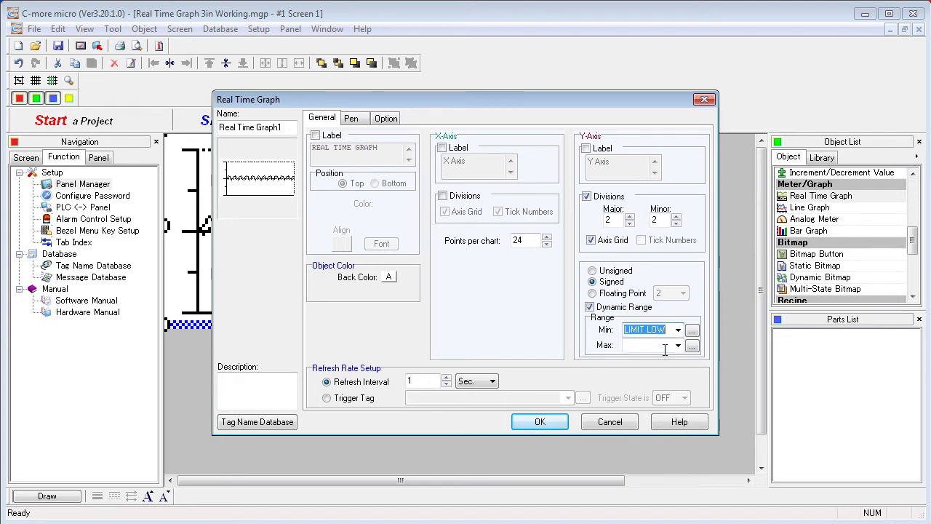
pyautogui.click(678, 346)
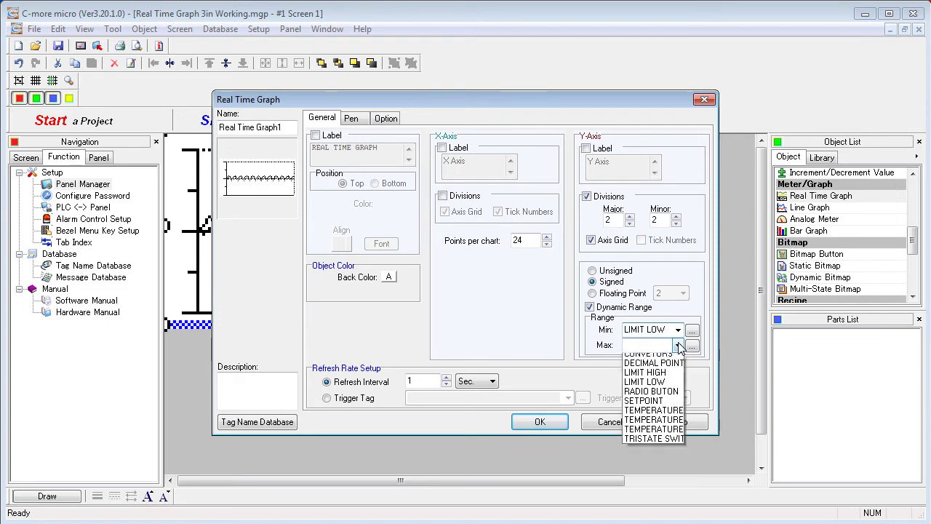
pyautogui.click(668, 378)
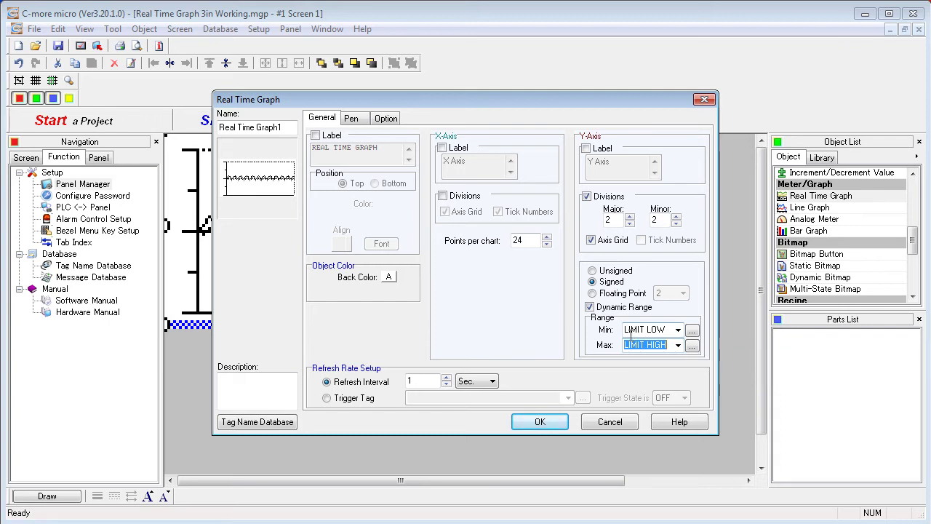
pyautogui.click(539, 423)
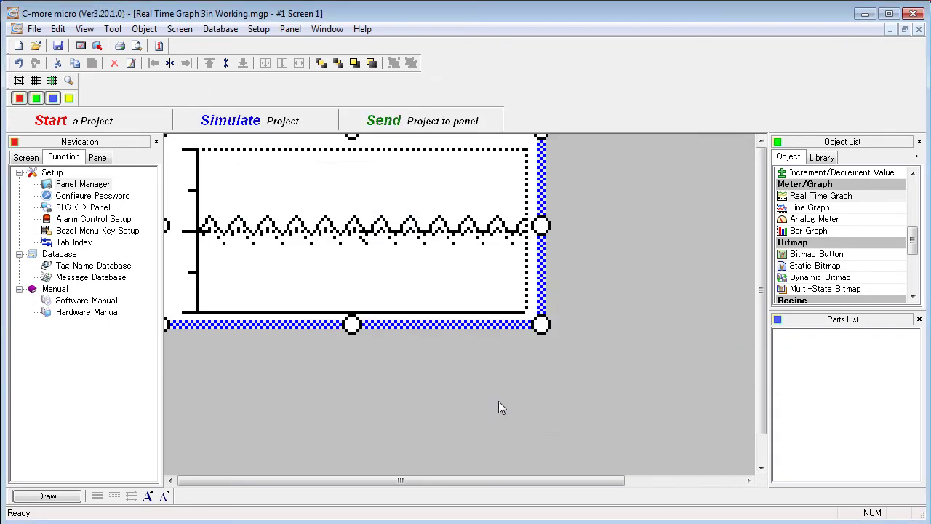
# Save and simulate, then enter TEMPERATURE 75 and TEMPERATURE 2 50 in the tag list
pyautogui.click(253, 125)
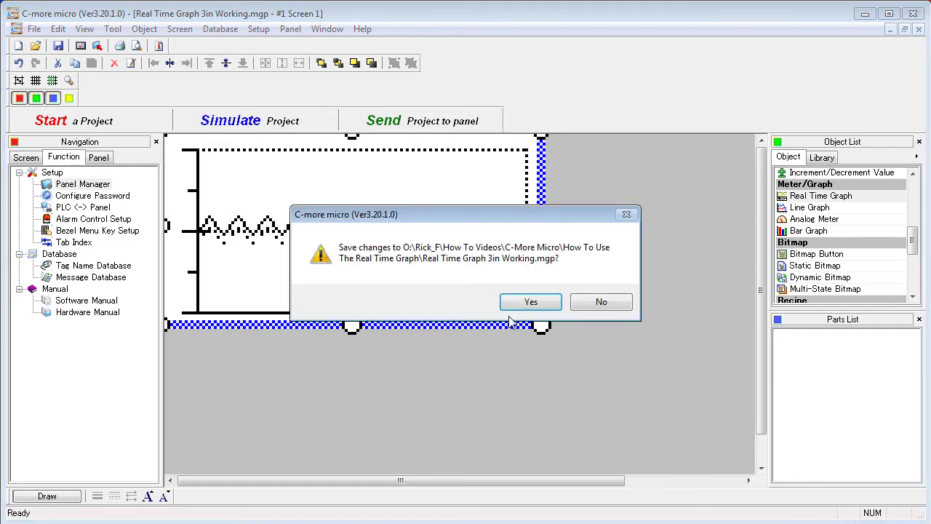
pyautogui.click(528, 302)
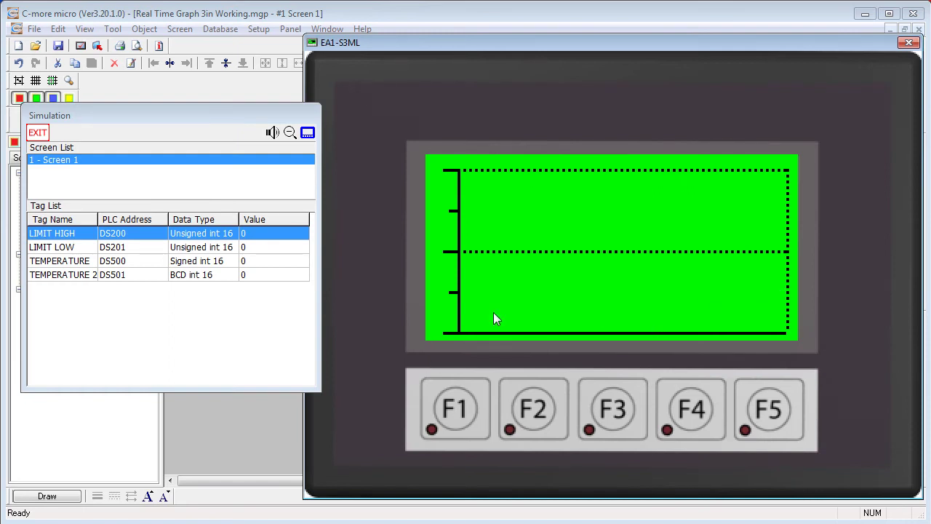
pyautogui.click(247, 259)
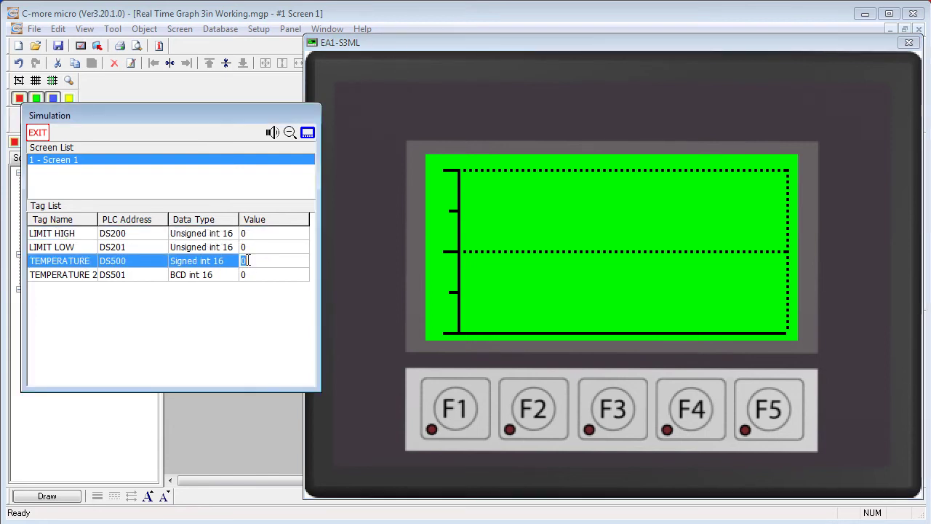
pyautogui.write('75')
pyautogui.click(252, 274)
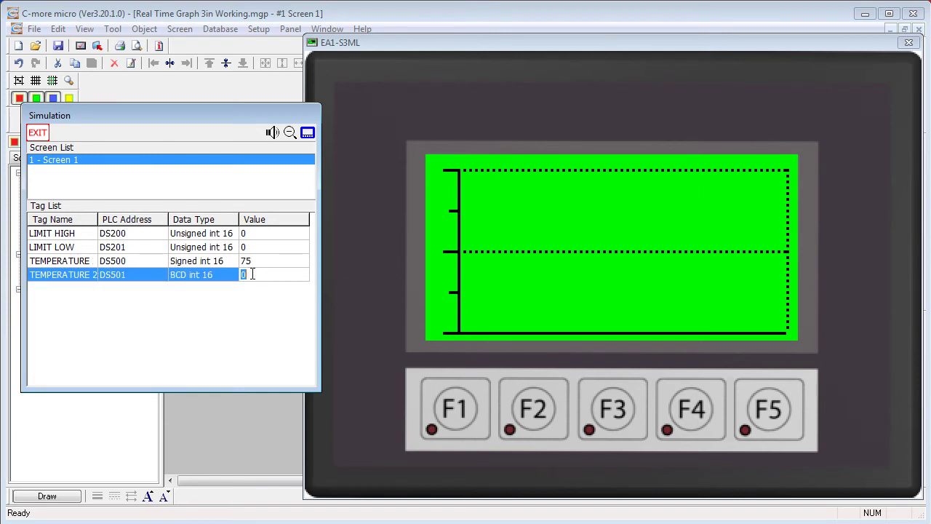
pyautogui.write('50')
# Set LIMIT HIGH to 1000 and TEMPERATURE to 750 in the tag list
pyautogui.click(253, 233)
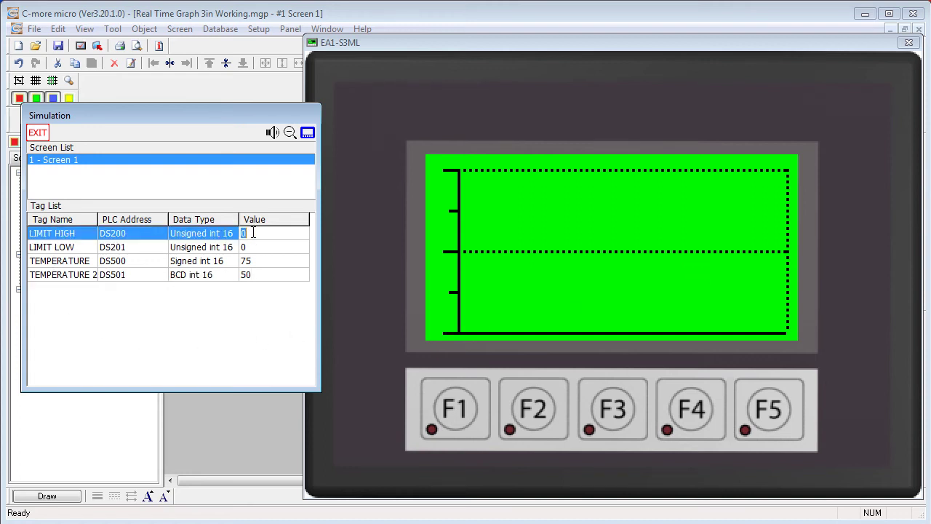
pyautogui.write('100')
pyautogui.press('Return')
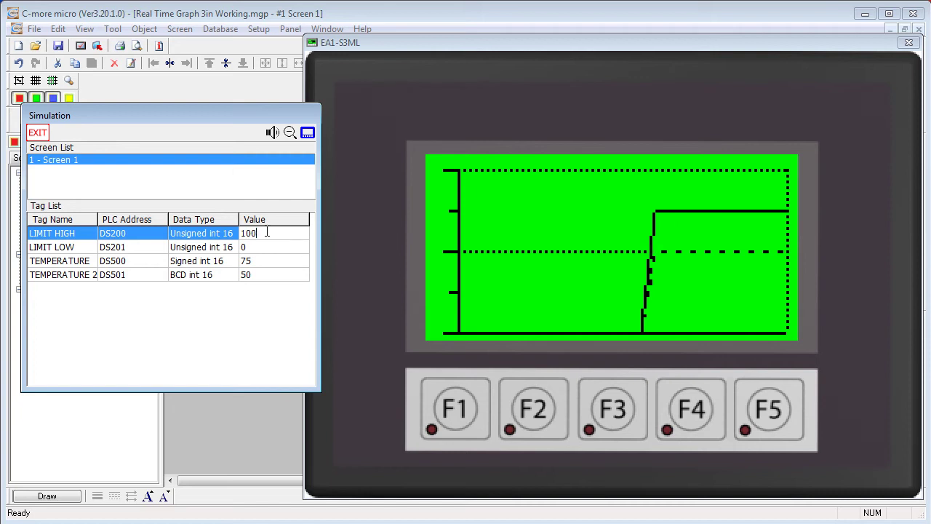
pyautogui.write('0')
pyautogui.press('Return')
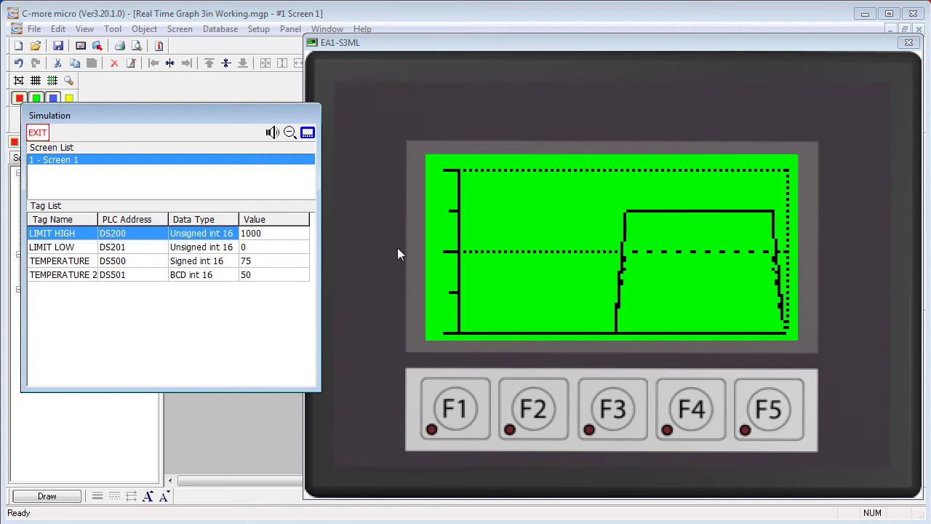
pyautogui.click(259, 260)
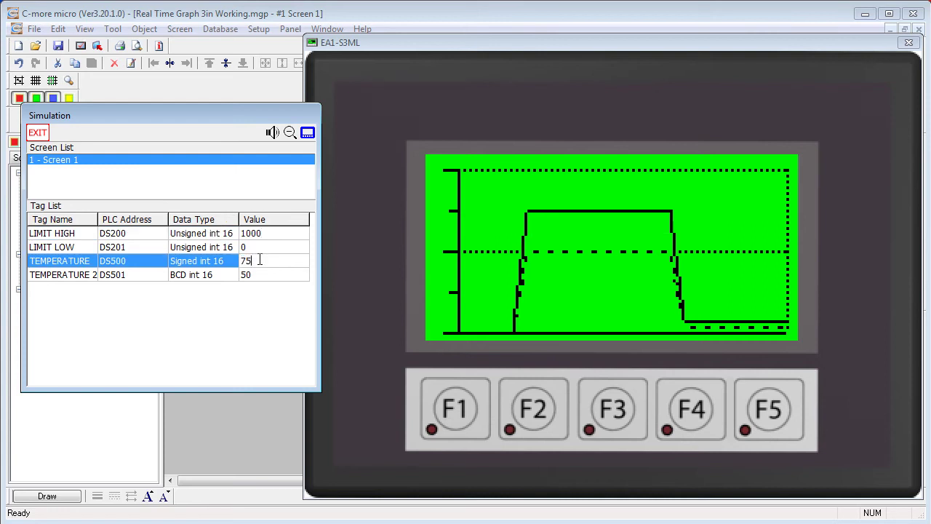
pyautogui.write('0')
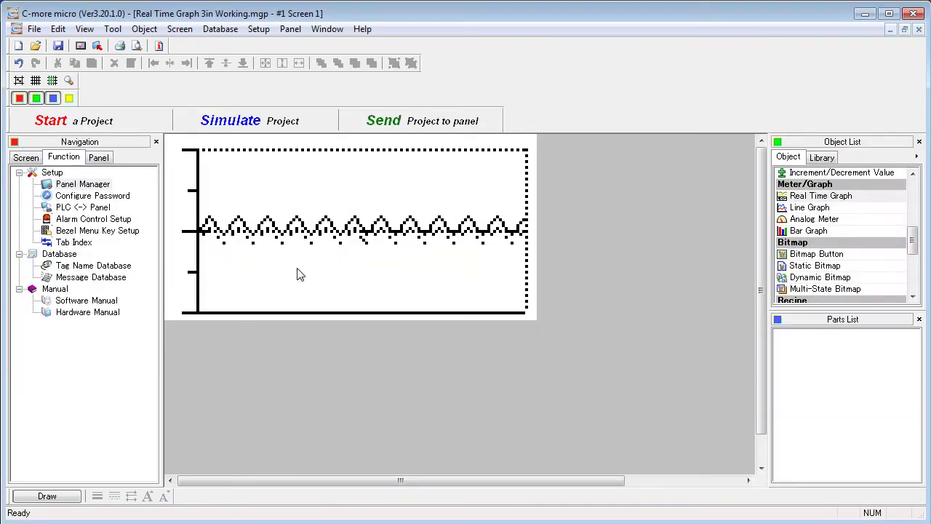
# Turn off Dynamic Range and make the graph refresh on TRIGGER state ON
pyautogui.doubleClick(298, 272)
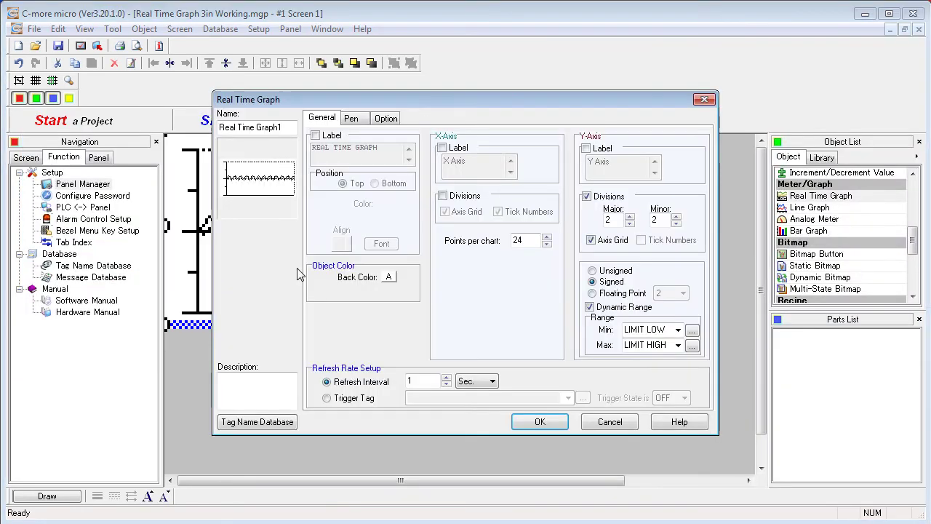
pyautogui.click(590, 307)
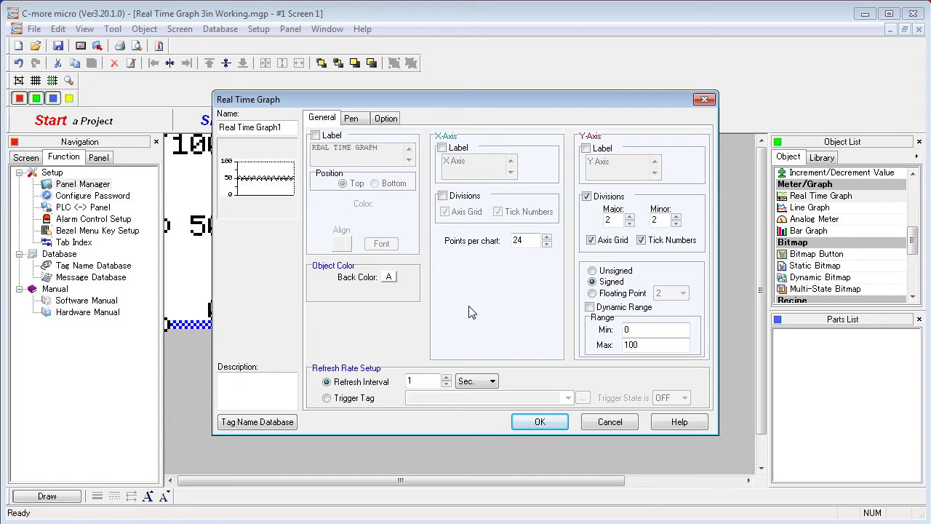
pyautogui.click(324, 402)
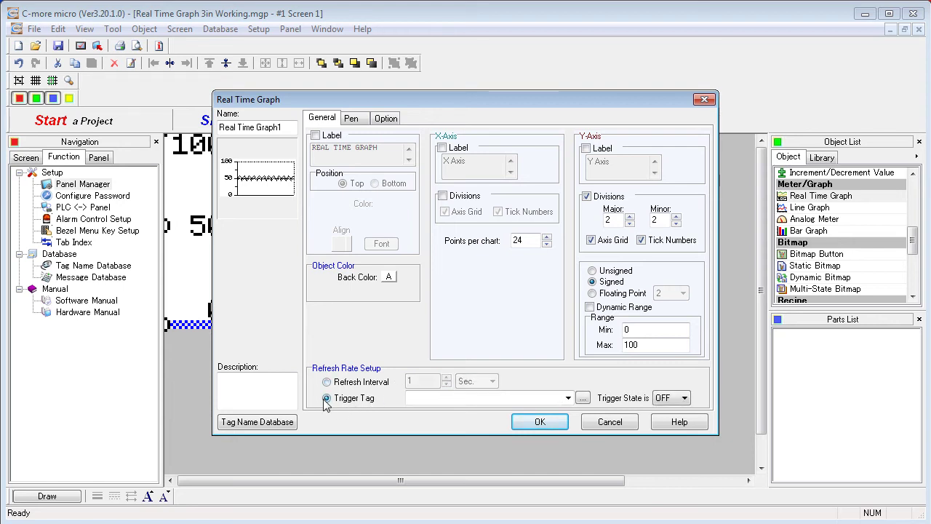
pyautogui.click(568, 399)
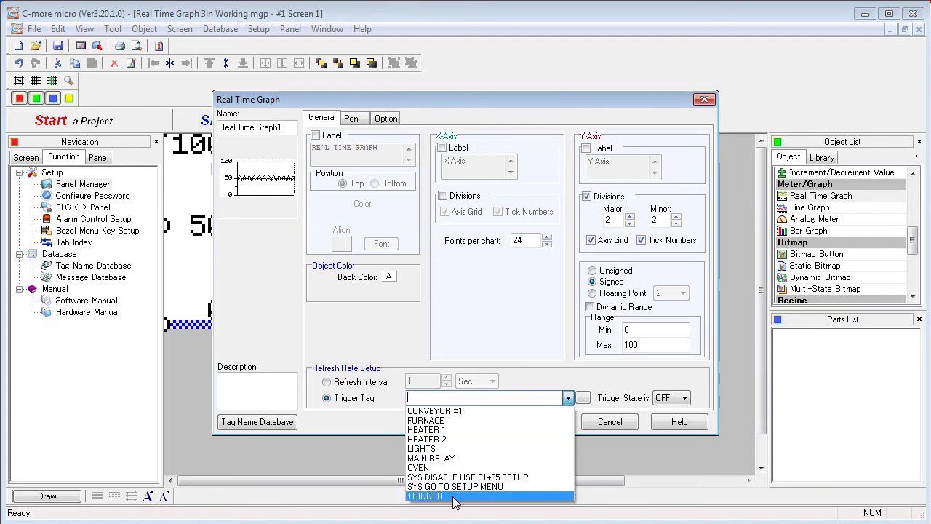
pyautogui.click(454, 501)
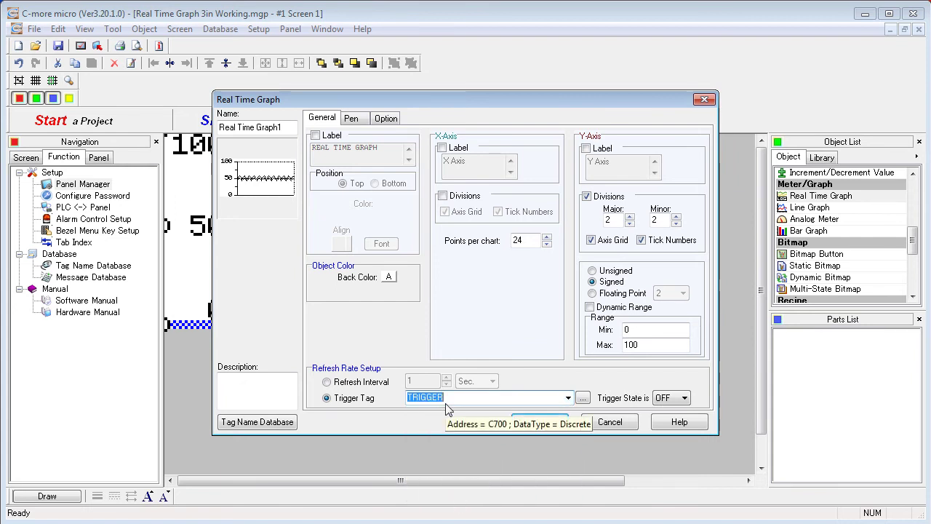
pyautogui.click(686, 398)
pyautogui.click(668, 407)
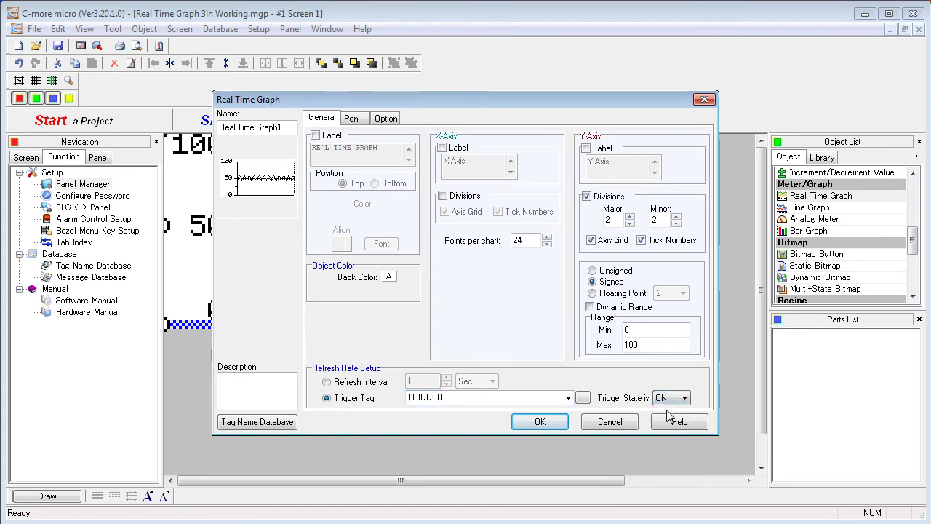
pyautogui.click(540, 423)
# Save and simulate, setting TEMPERATURE to 75 and TEMPERATURE 2 to 95
pyautogui.click(271, 133)
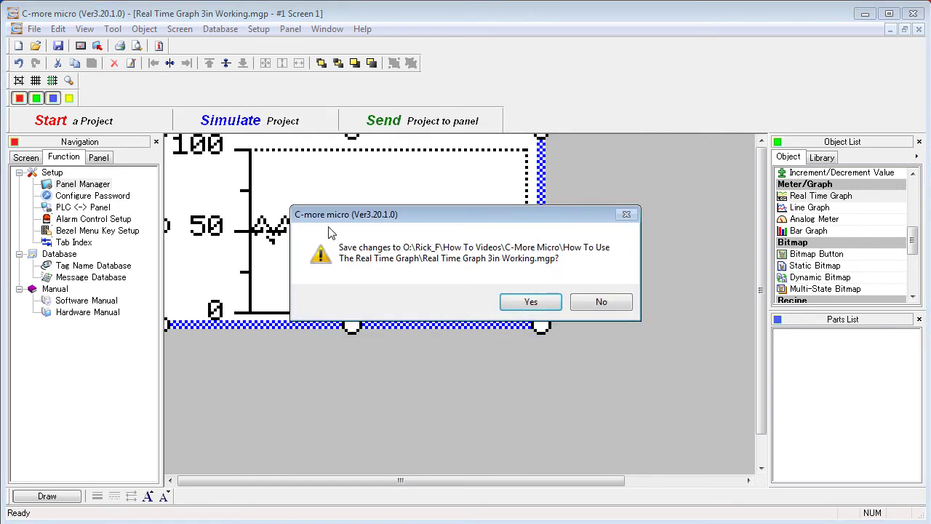
pyautogui.click(531, 301)
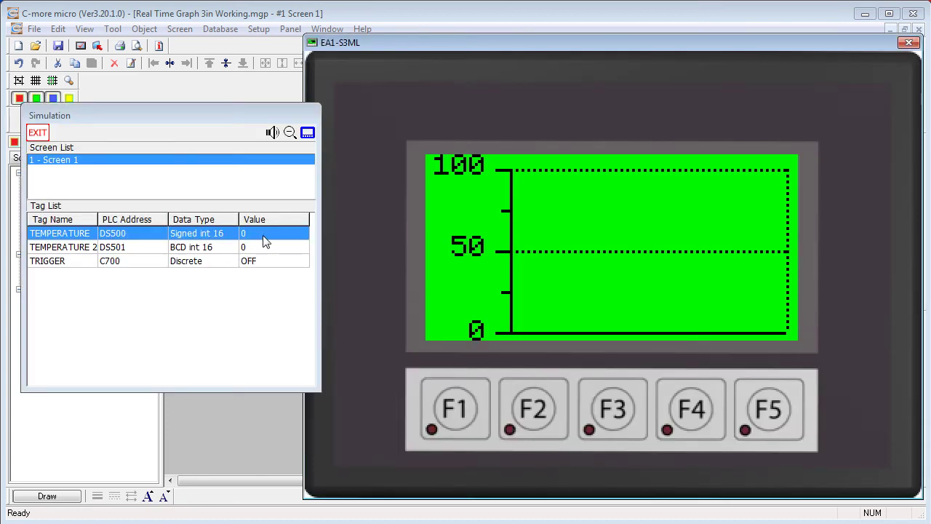
pyautogui.click(266, 233)
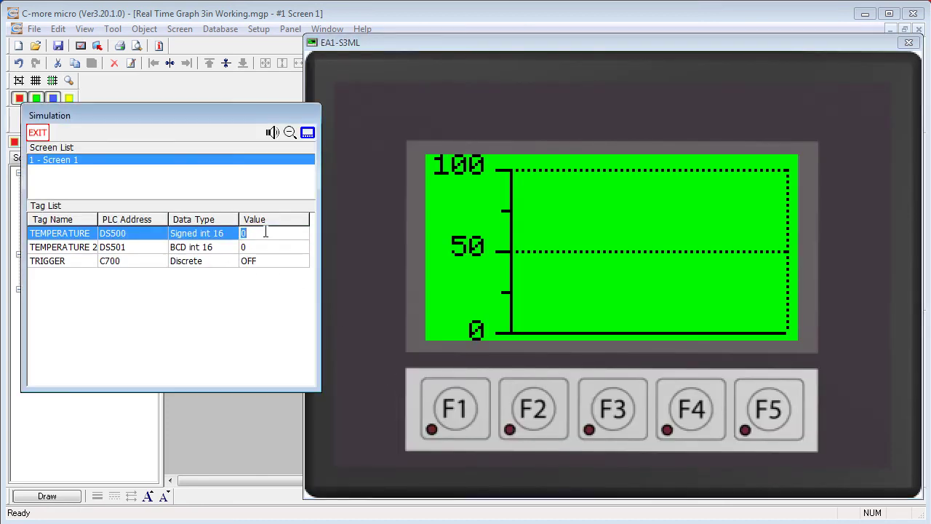
pyautogui.write('75')
pyautogui.click(261, 247)
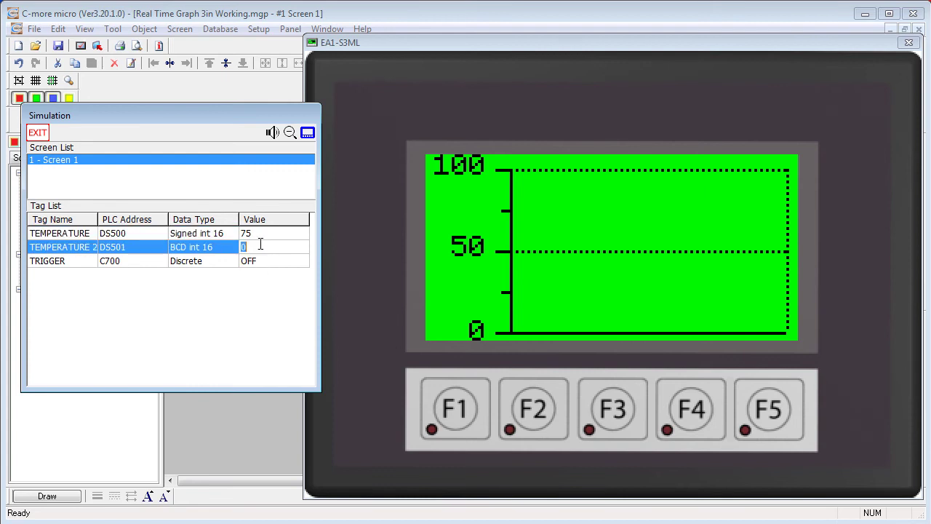
pyautogui.write('9')
pyautogui.write('5')
pyautogui.press('Return')
# Turn TRIGGER ON, enter TEMPERATURE 65 and TEMPERATURE 2 33, then toggle TRIGGER off and on
pyautogui.doubleClick(254, 262)
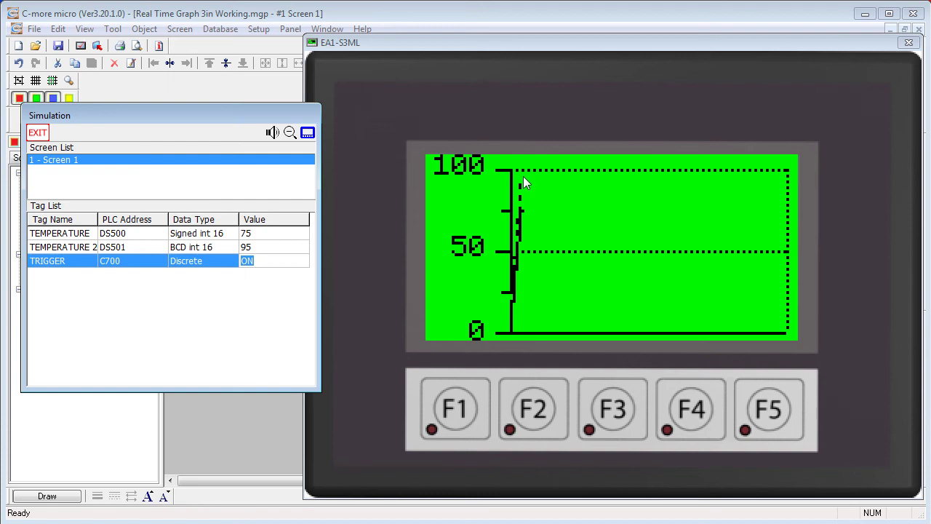
pyautogui.doubleClick(251, 233)
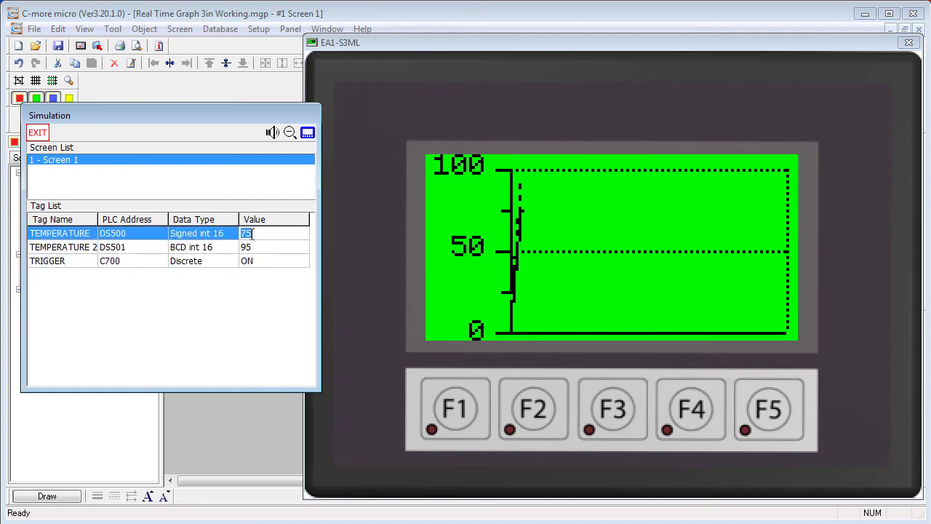
pyautogui.write('65')
pyautogui.doubleClick(263, 248)
pyautogui.write('33')
pyautogui.press('Return')
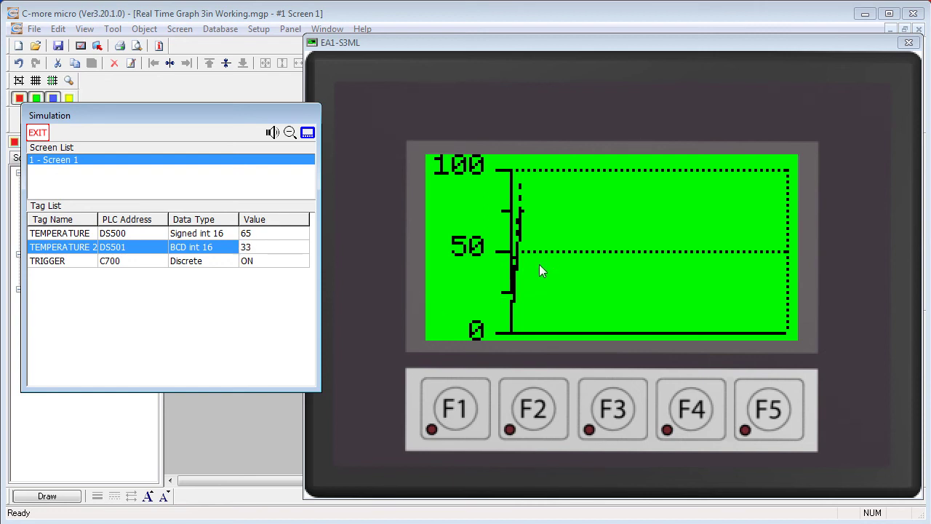
pyautogui.doubleClick(256, 265)
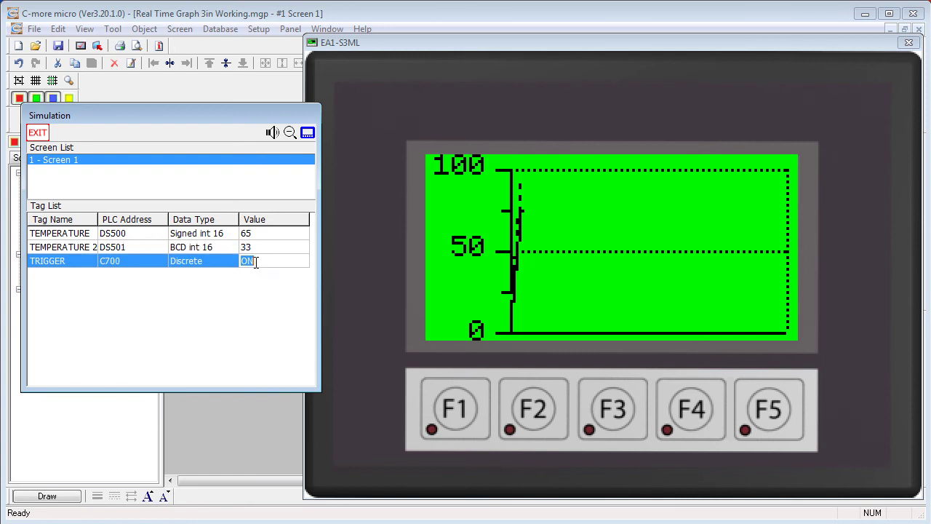
pyautogui.doubleClick(255, 263)
# Plot TEMPERATURE 45 and TEMPERATURE 2 75 by toggling TRIGGER, then close the simulator
pyautogui.click(269, 233)
pyautogui.write('45')
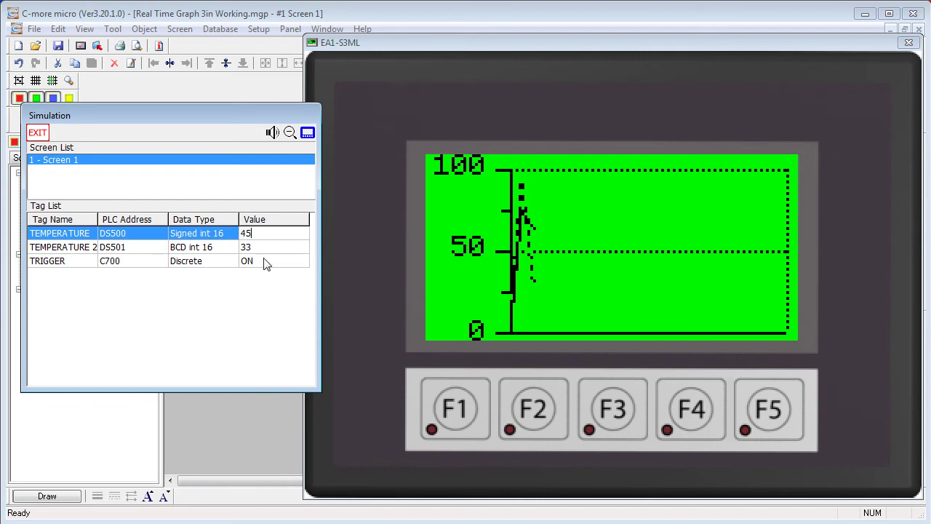
pyautogui.click(266, 247)
pyautogui.write('75')
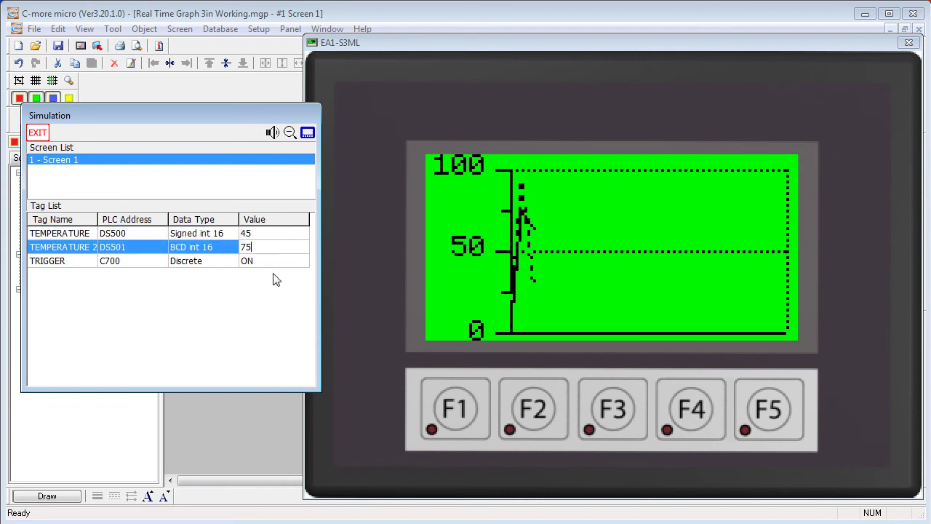
pyautogui.doubleClick(255, 262)
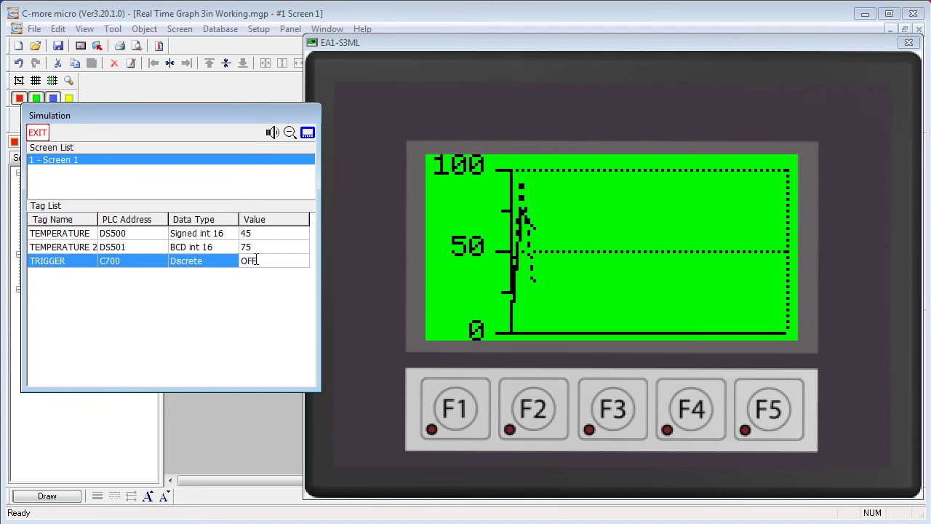
pyautogui.doubleClick(255, 261)
pyautogui.click(287, 281)
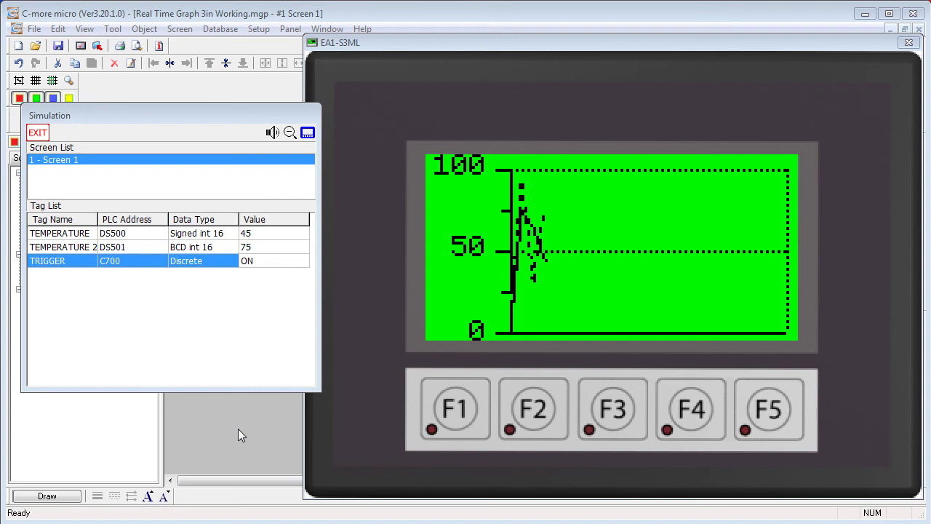
pyautogui.press('Escape')
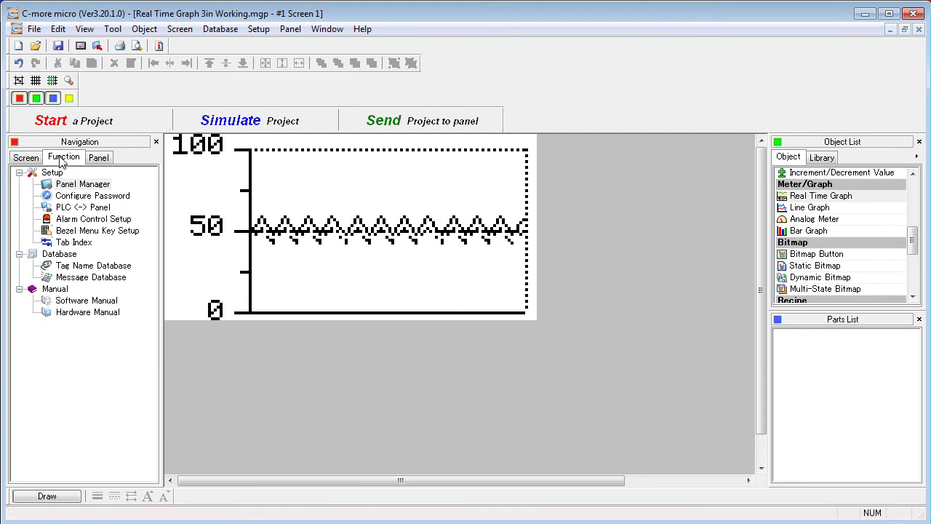
# Switch the panel type to EA1-T4CL and scale the screens to its resolution
pyautogui.doubleClick(73, 185)
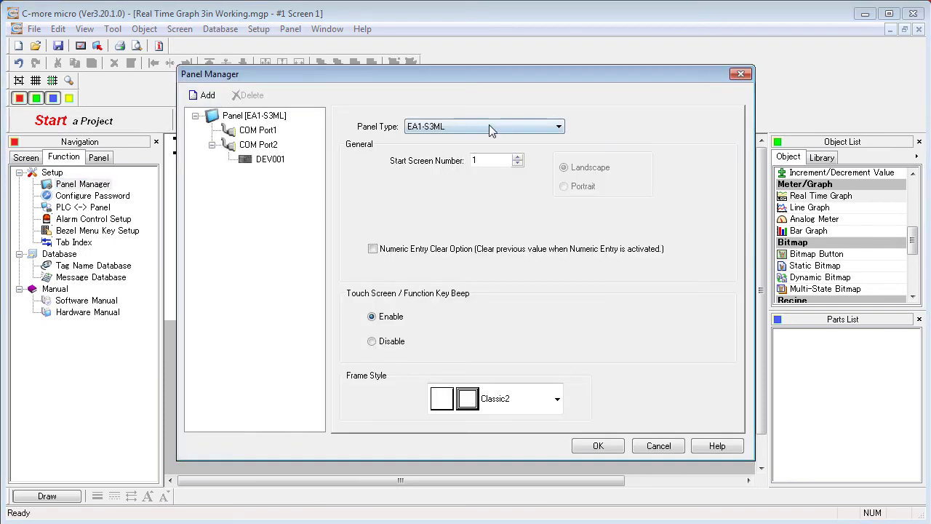
pyautogui.click(489, 127)
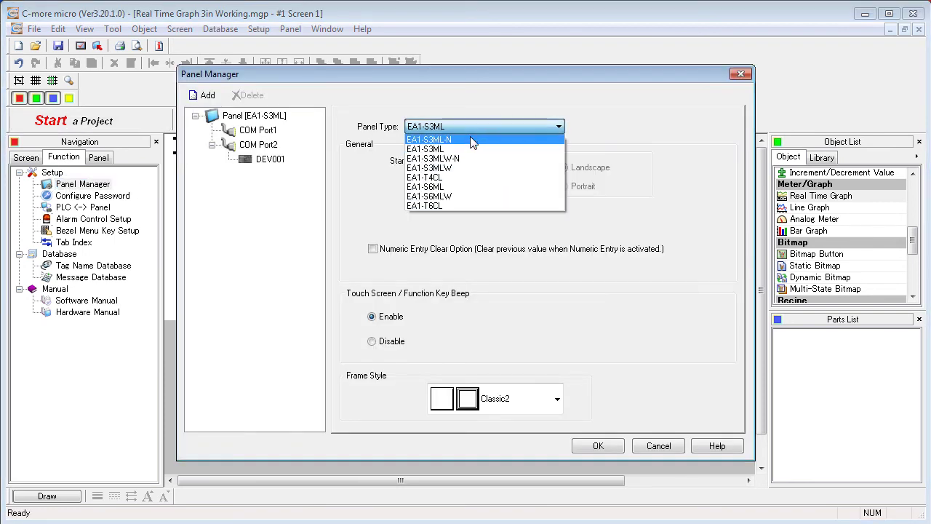
pyautogui.click(435, 178)
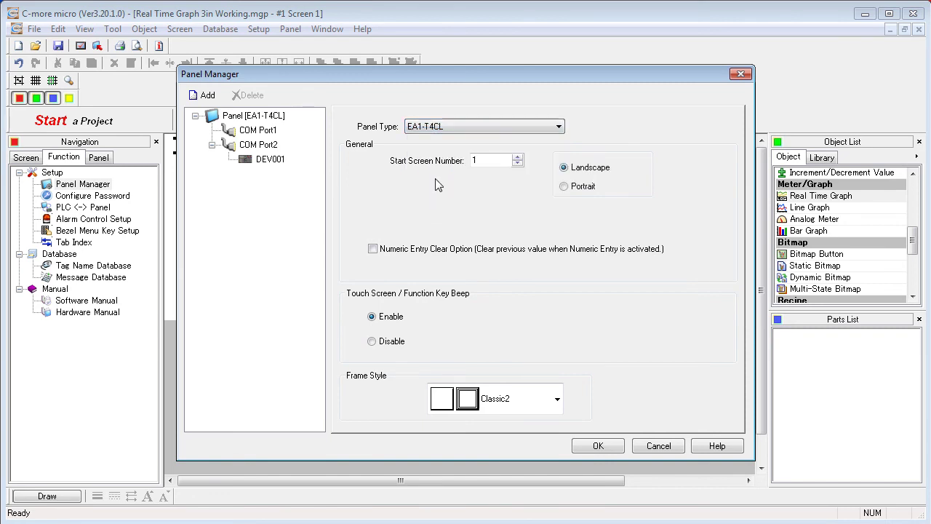
pyautogui.click(598, 446)
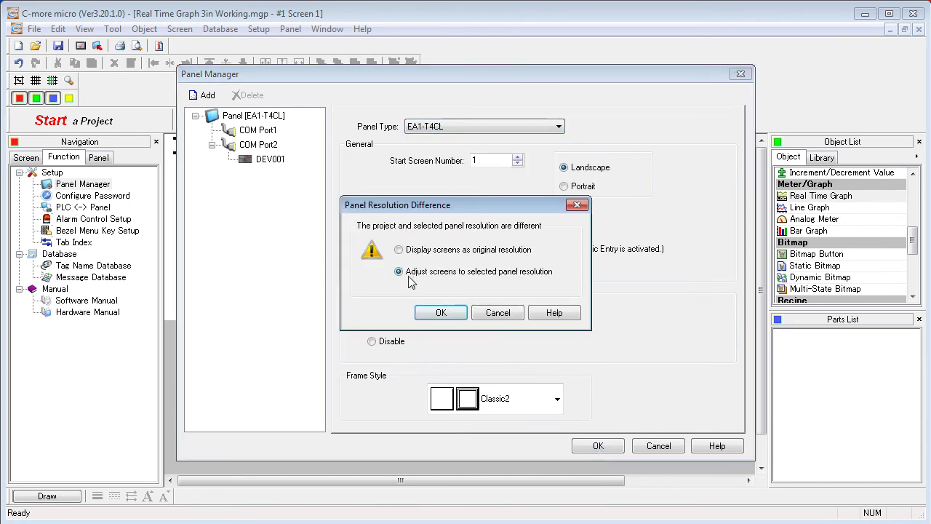
pyautogui.click(438, 315)
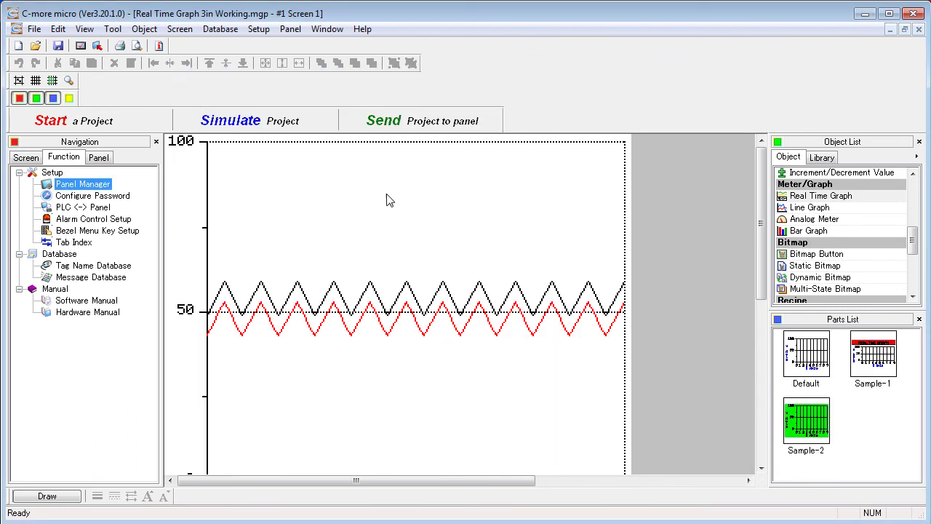
# Preview the Real Time Graph's background and X-axis label colours, leaving them unchanged
pyautogui.doubleClick(357, 262)
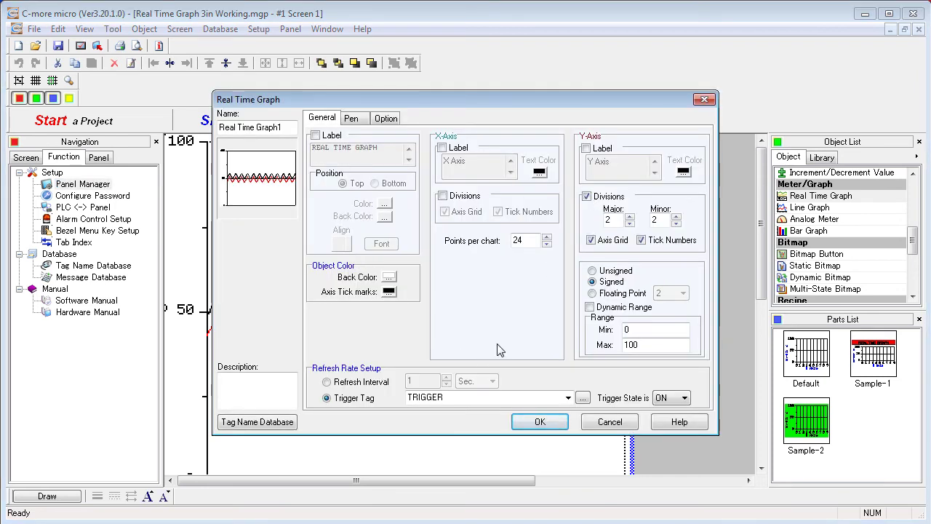
pyautogui.click(389, 277)
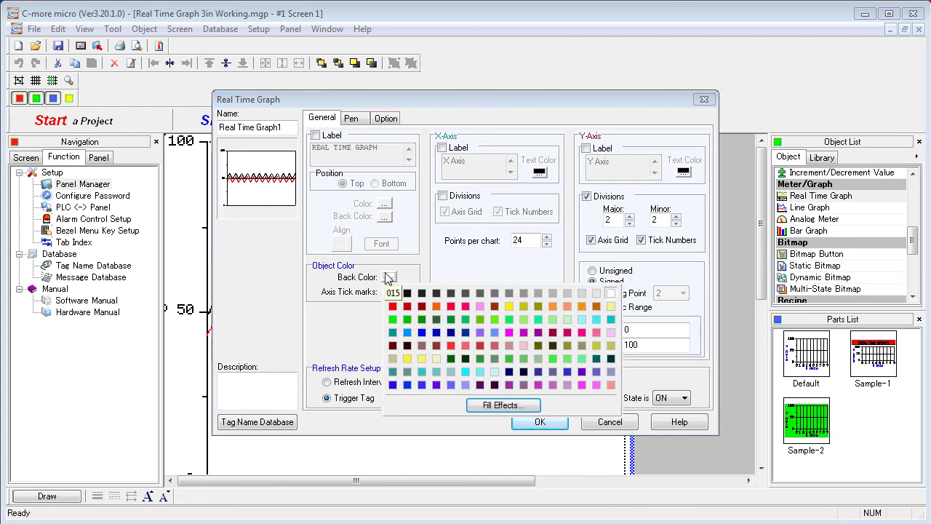
pyautogui.click(426, 277)
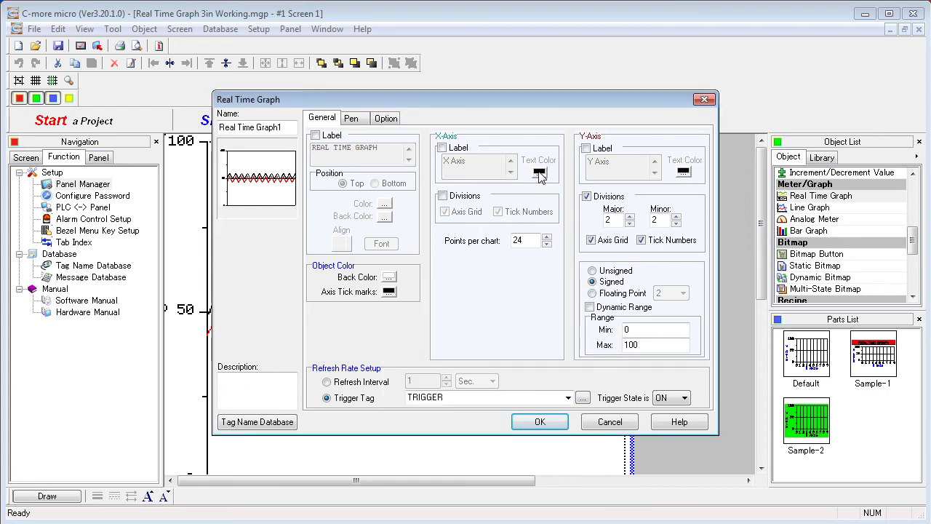
pyautogui.click(442, 148)
pyautogui.click(544, 175)
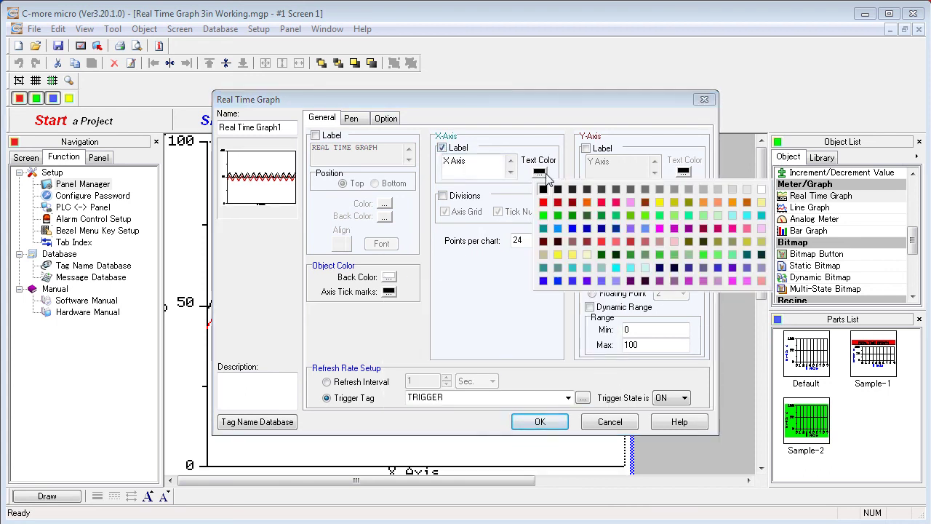
pyautogui.click(546, 178)
pyautogui.click(442, 149)
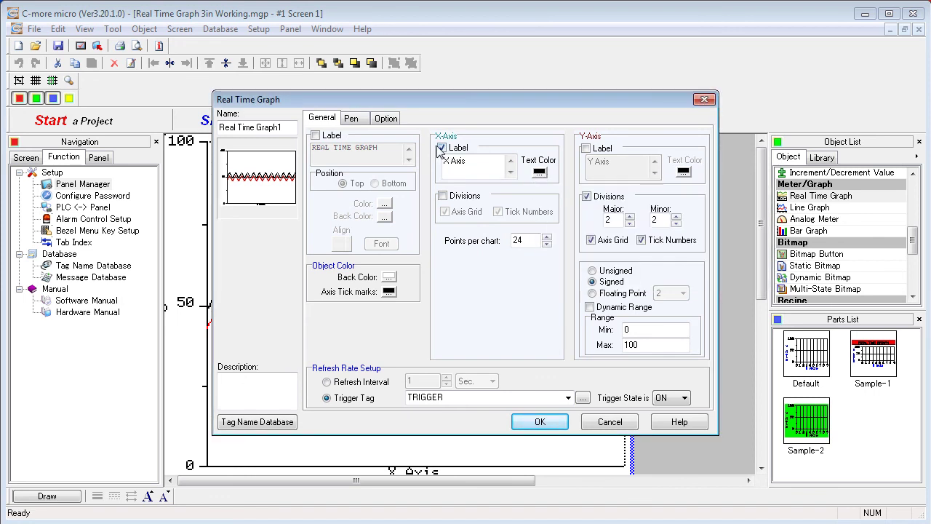
pyautogui.click(442, 148)
# Assign TEMPERATURE 3 to graph pen 3, then save and start the simulator
pyautogui.click(352, 118)
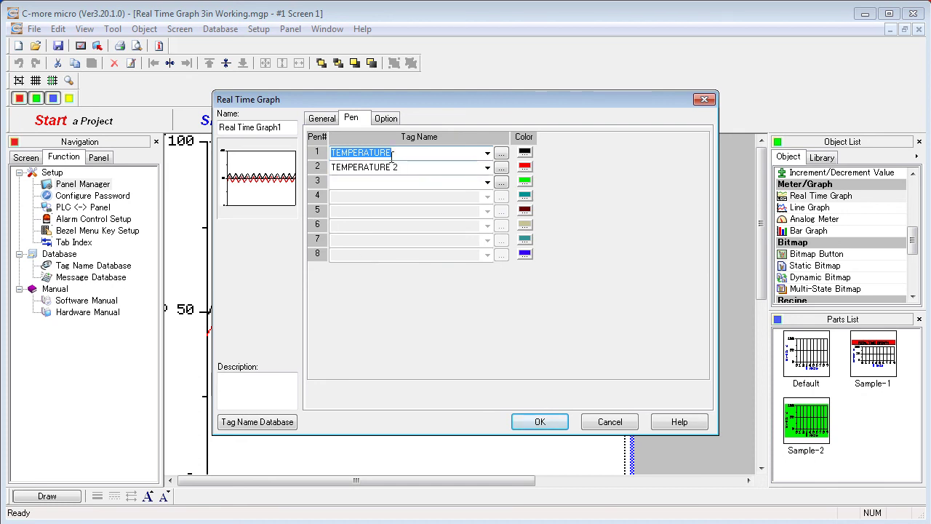
pyautogui.click(487, 182)
pyautogui.click(370, 272)
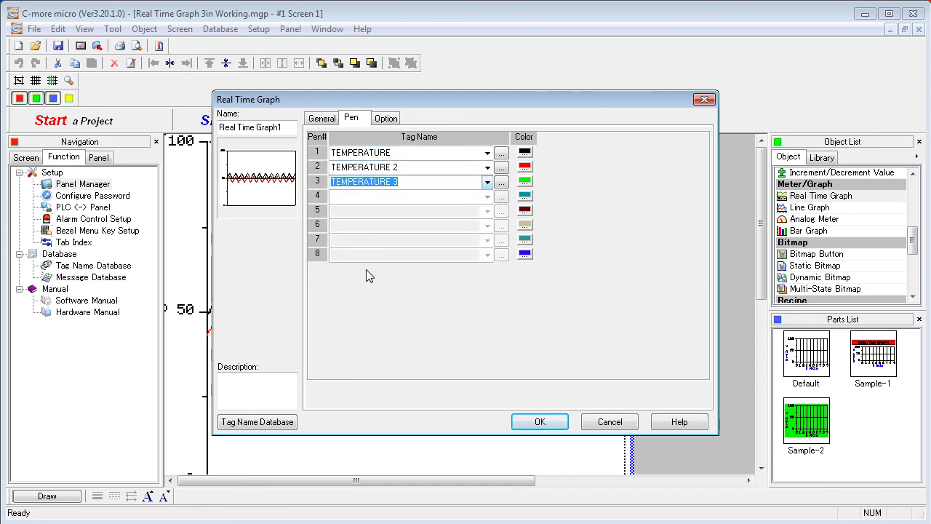
pyautogui.click(540, 422)
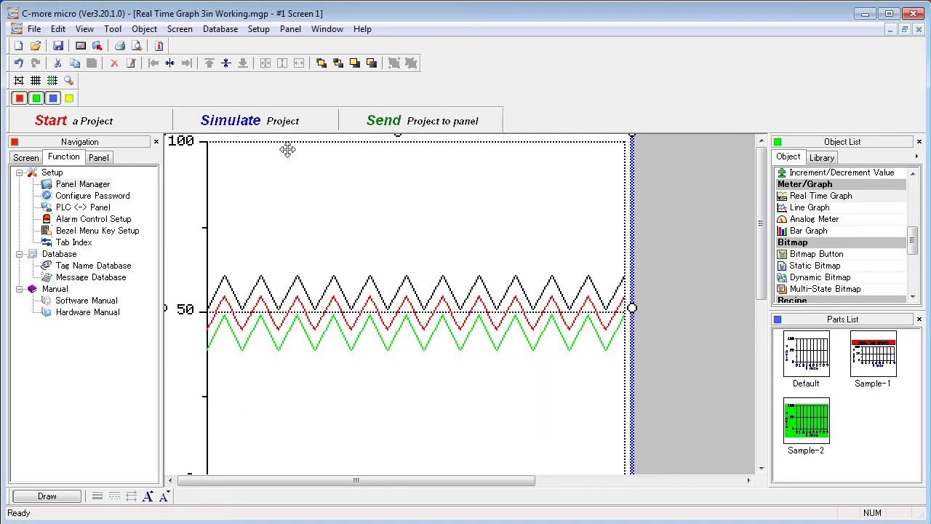
pyautogui.click(268, 130)
pyautogui.click(523, 306)
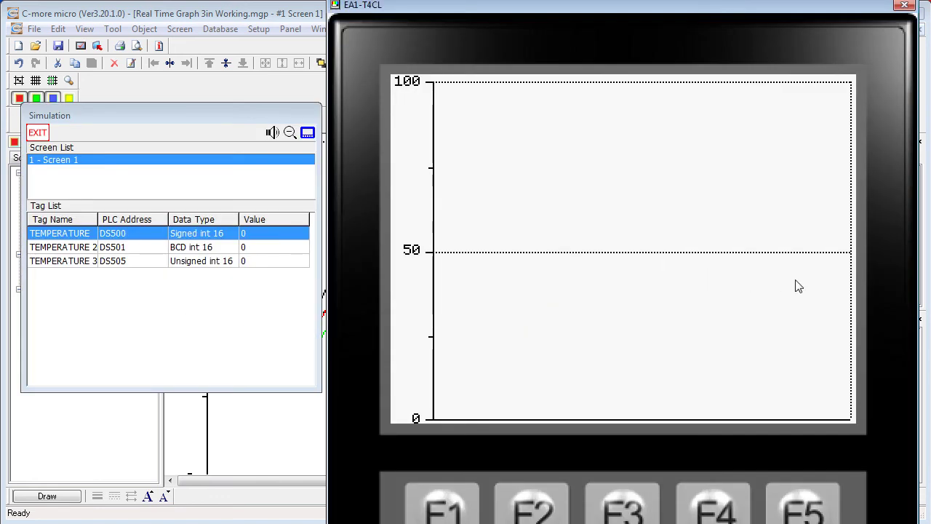
# Set TEMPERATURE, TEMPERATURE 2 and TEMPERATURE 3 to 11, 22 and 33
pyautogui.click(256, 233)
pyautogui.write('11')
pyautogui.click(251, 247)
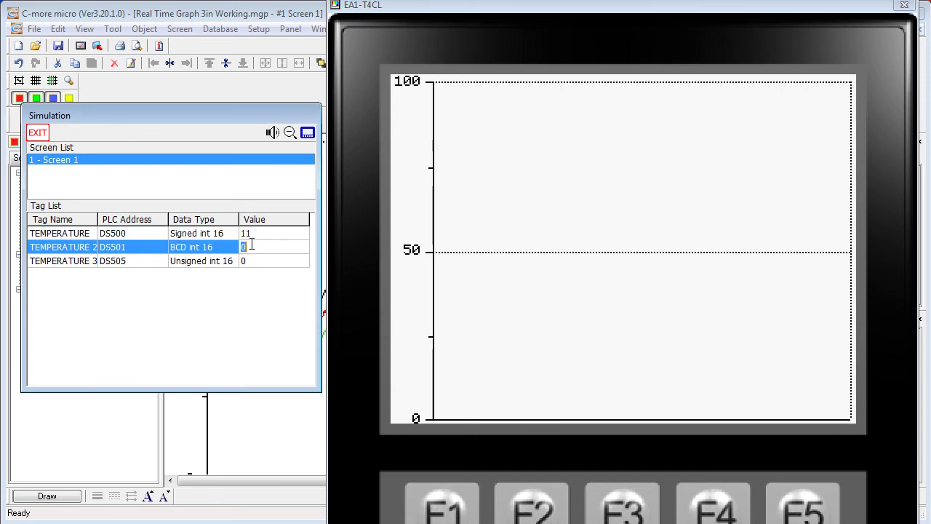
pyautogui.write('22')
pyautogui.click(253, 261)
pyautogui.write('33')
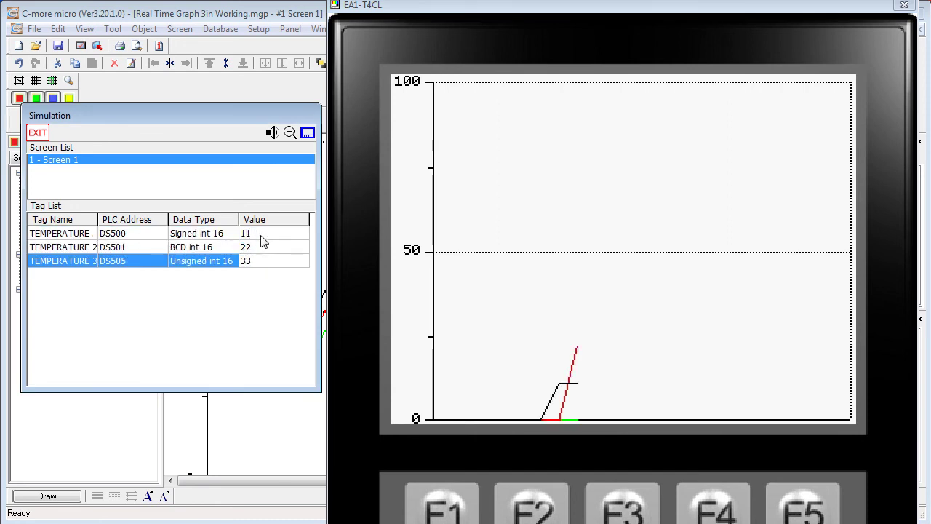
# Raise the three temperature tags to 44, 55 and 66
pyautogui.click(262, 234)
pyautogui.write('44')
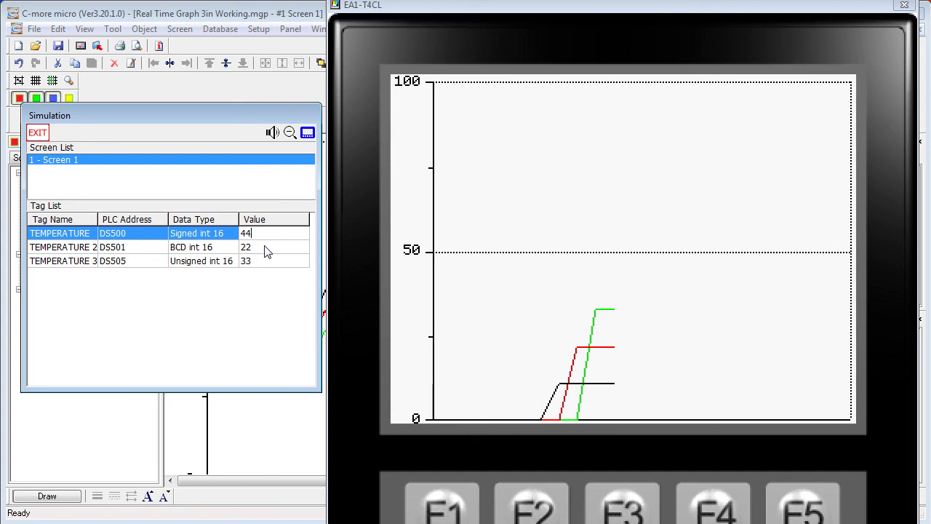
pyautogui.click(263, 248)
pyautogui.write('55')
pyautogui.click(266, 260)
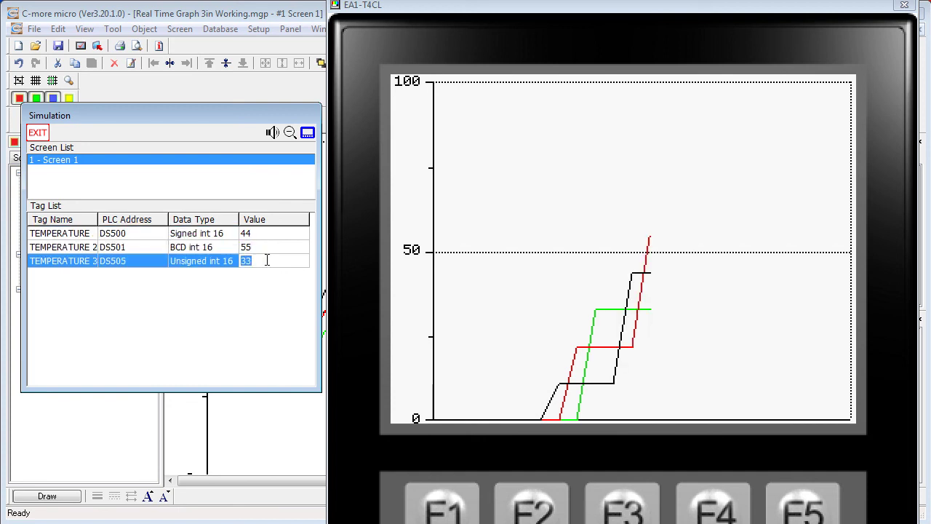
pyautogui.write('66')
# Lower the three temperature tags to 21, 32 and 43 and commit them
pyautogui.click(270, 234)
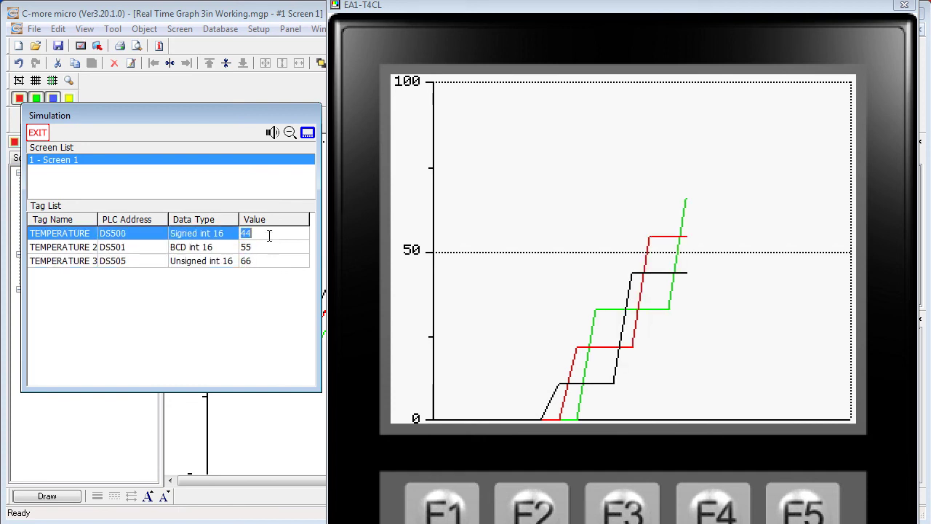
pyautogui.write('21')
pyautogui.click(266, 247)
pyautogui.write('32')
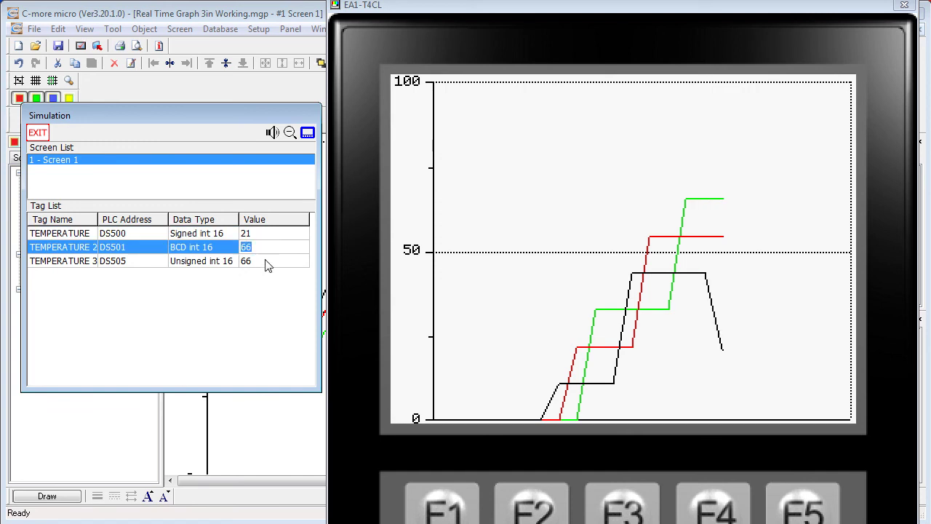
pyautogui.click(267, 260)
pyautogui.write('43')
pyautogui.press('Return')
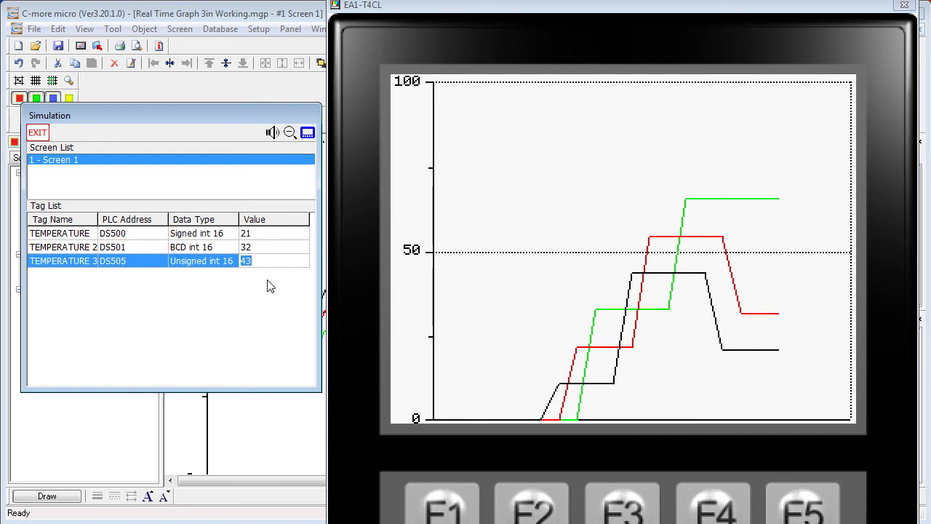
pyautogui.press('Return')
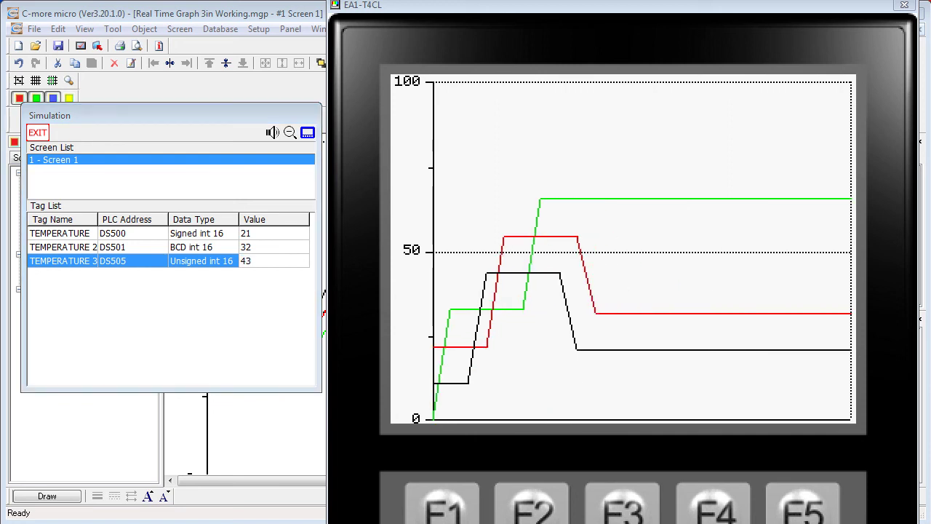